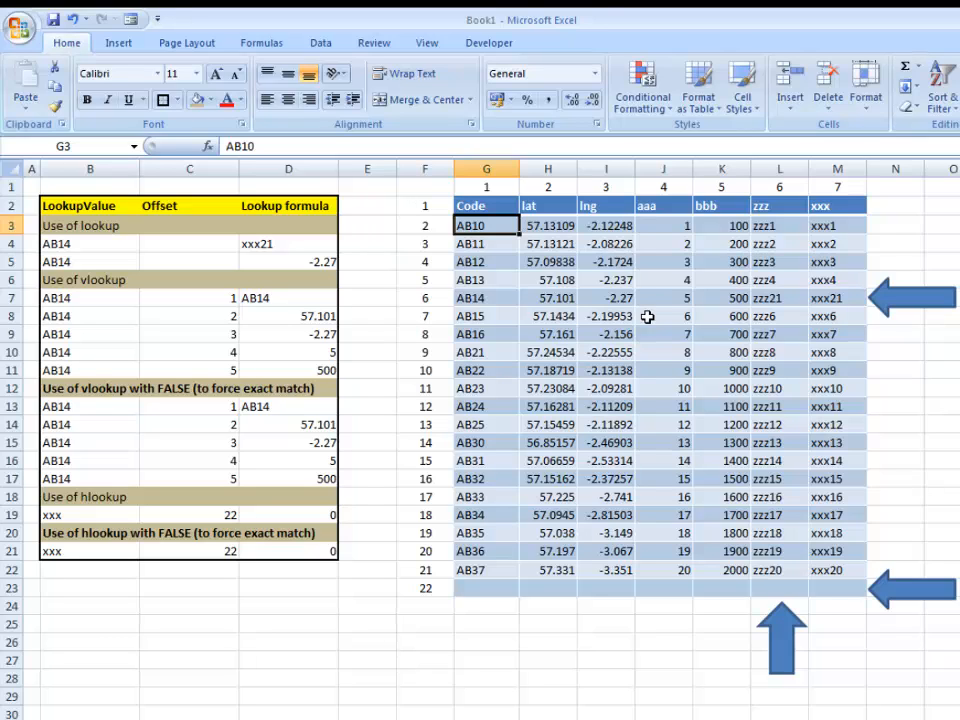
# Review the data table's column headings in row 2, from Code across to xxx
pyautogui.press('Up')
pyautogui.press('Right')
pyautogui.press('Right')
pyautogui.press('Right')
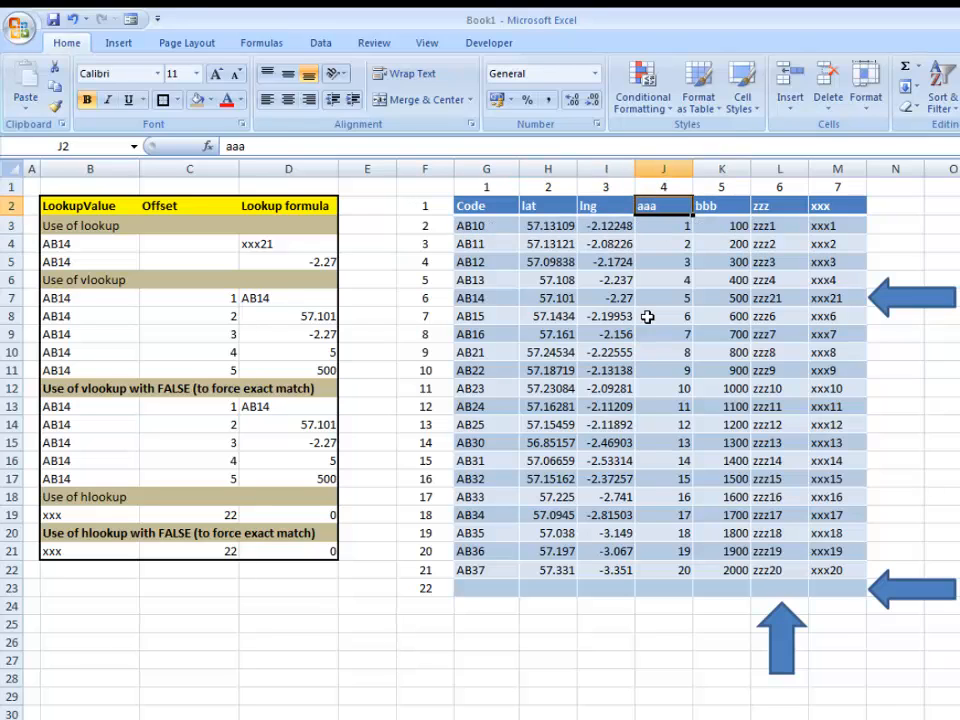
pyautogui.press('Right')
pyautogui.press('Right')
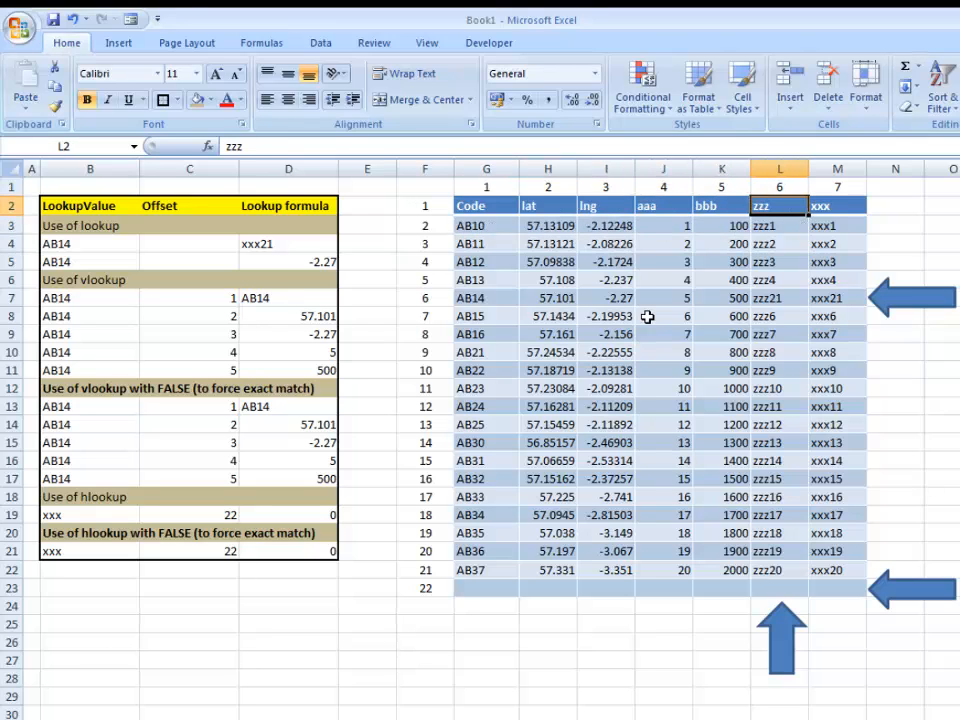
pyautogui.press('Right')
pyautogui.hotkey('ctrl', 'Home')
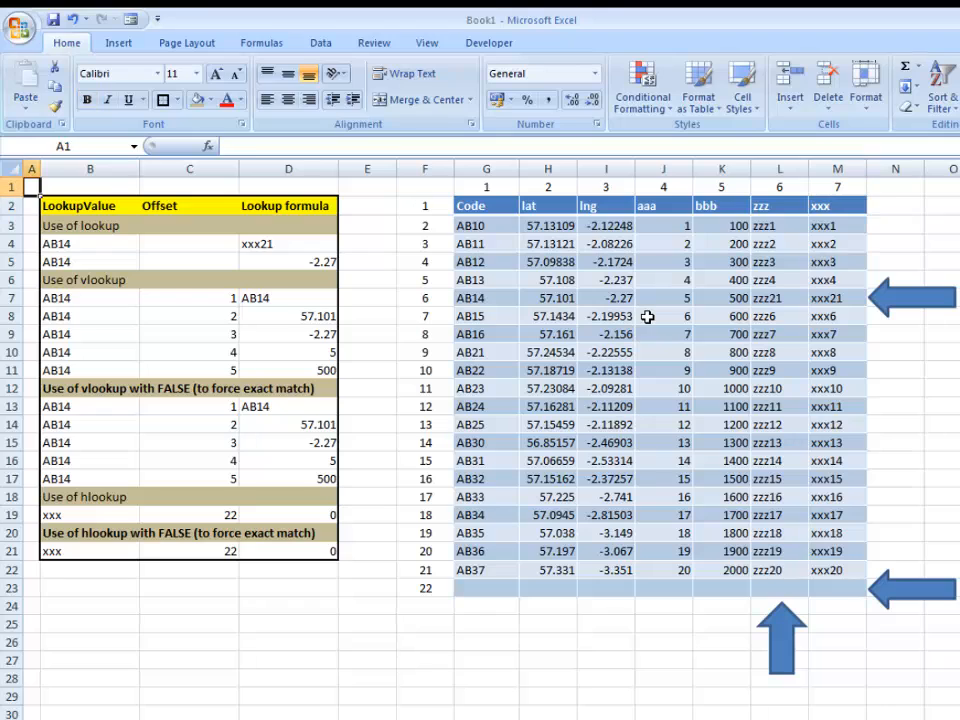
# Examine the LOOKUP formula in D4, checking its lookup value B4 and its array $G$3:$M$23
pyautogui.click(288, 242)
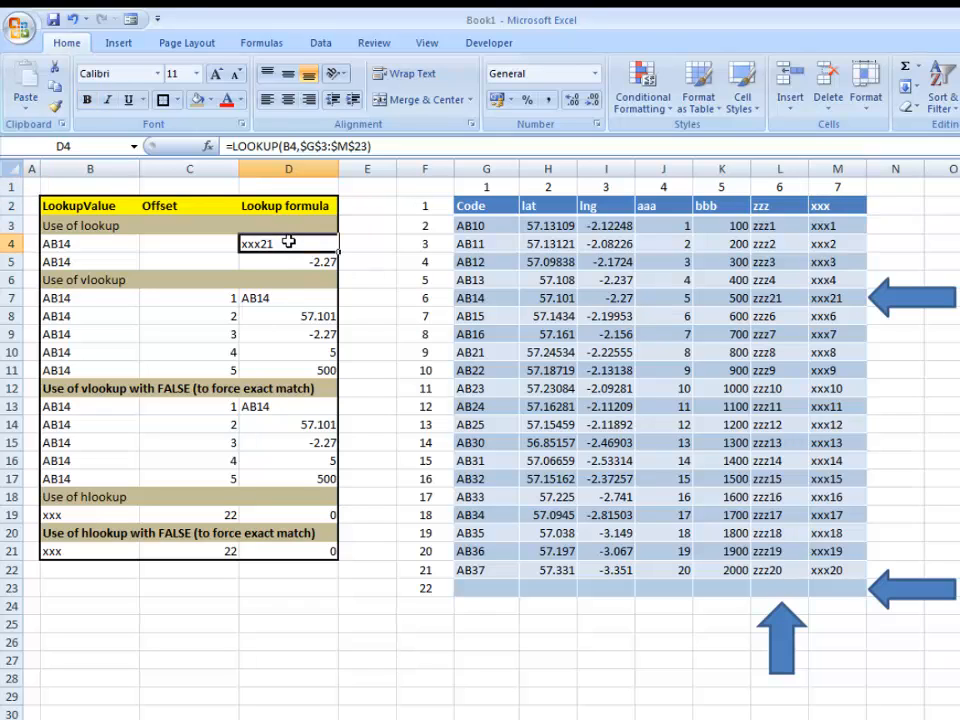
pyautogui.doubleClick(288, 242)
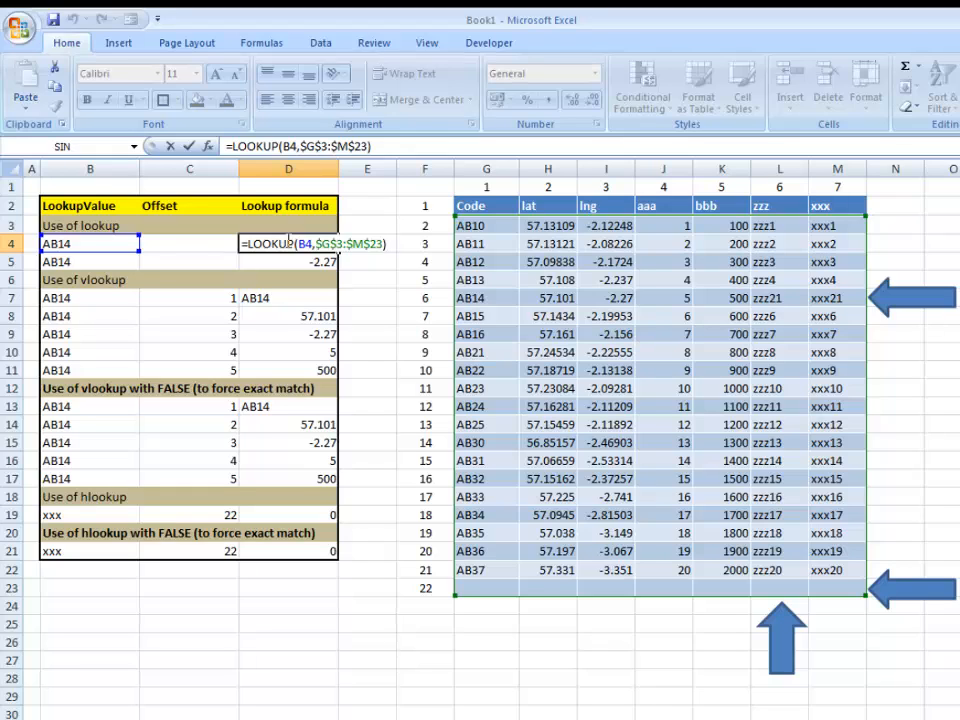
pyautogui.doubleClick(309, 243)
pyautogui.doubleClick(306, 243)
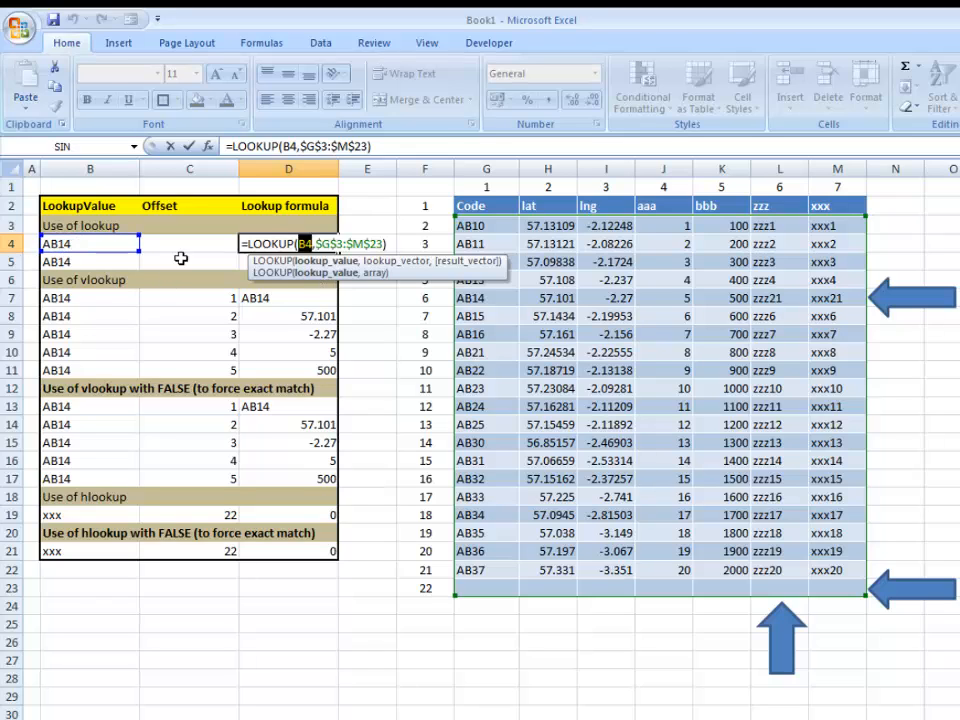
pyautogui.moveTo(316, 243); pyautogui.dragTo(385, 243)
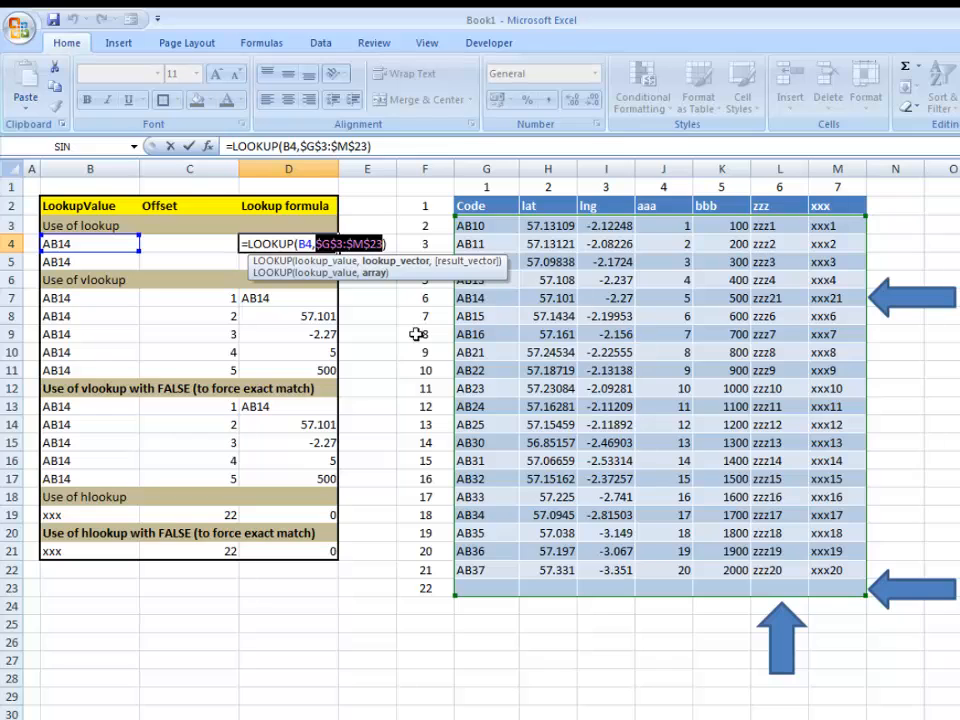
pyautogui.press('Return')
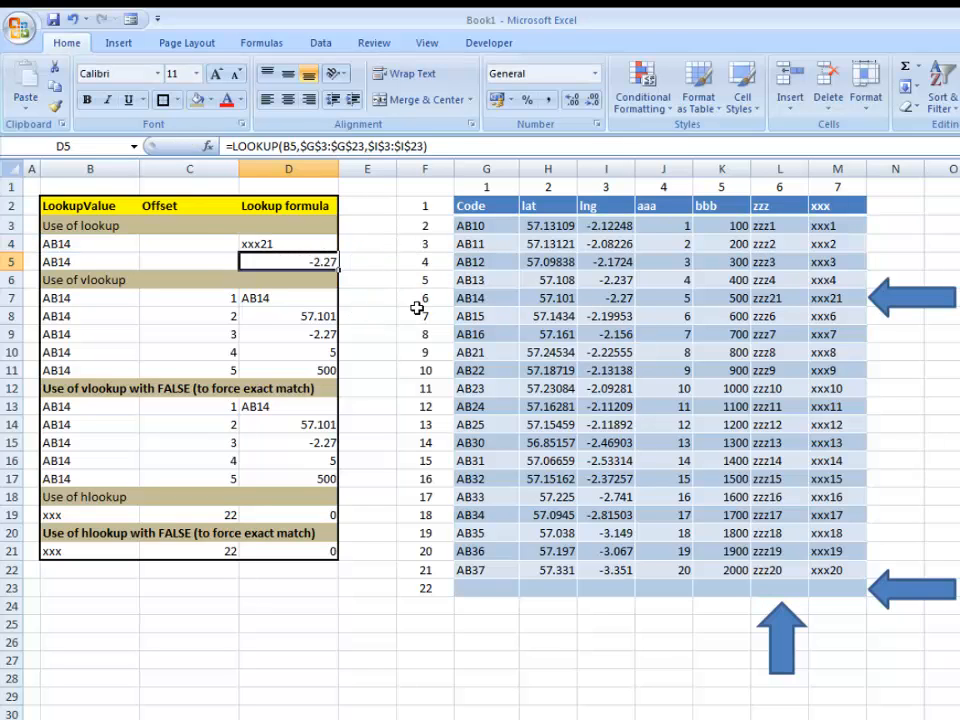
pyautogui.press('Up')
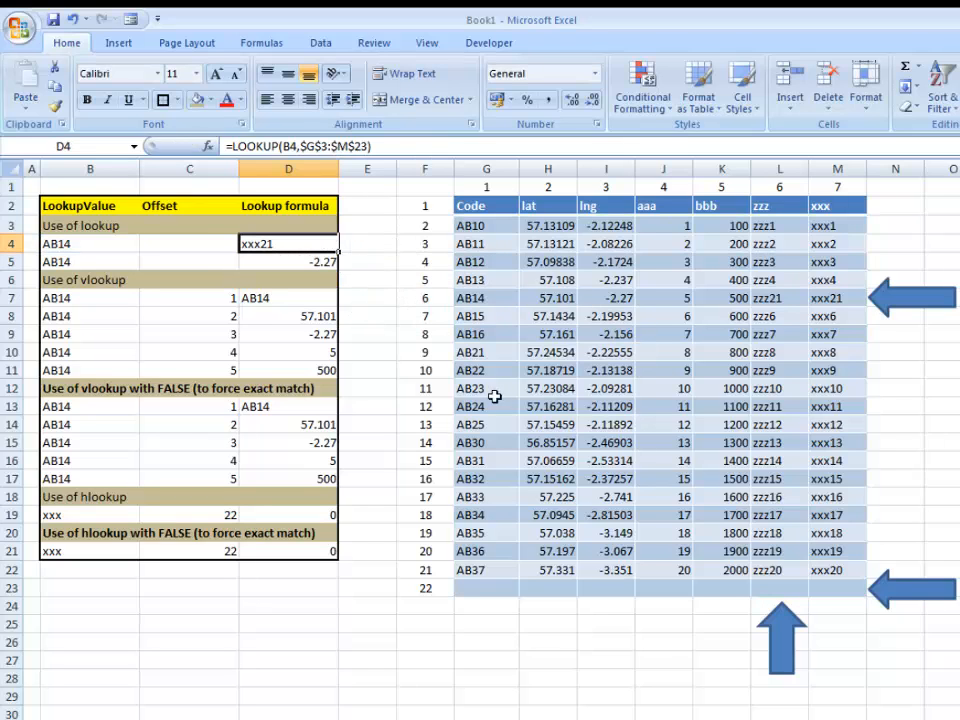
# Trace the AB14 record along row 7 from its code to the xxx column and back
pyautogui.click(486, 299)
pyautogui.press('Right')
pyautogui.press('Right')
pyautogui.press('Right')
pyautogui.press('Right')
pyautogui.press('Right')
pyautogui.press('Right')
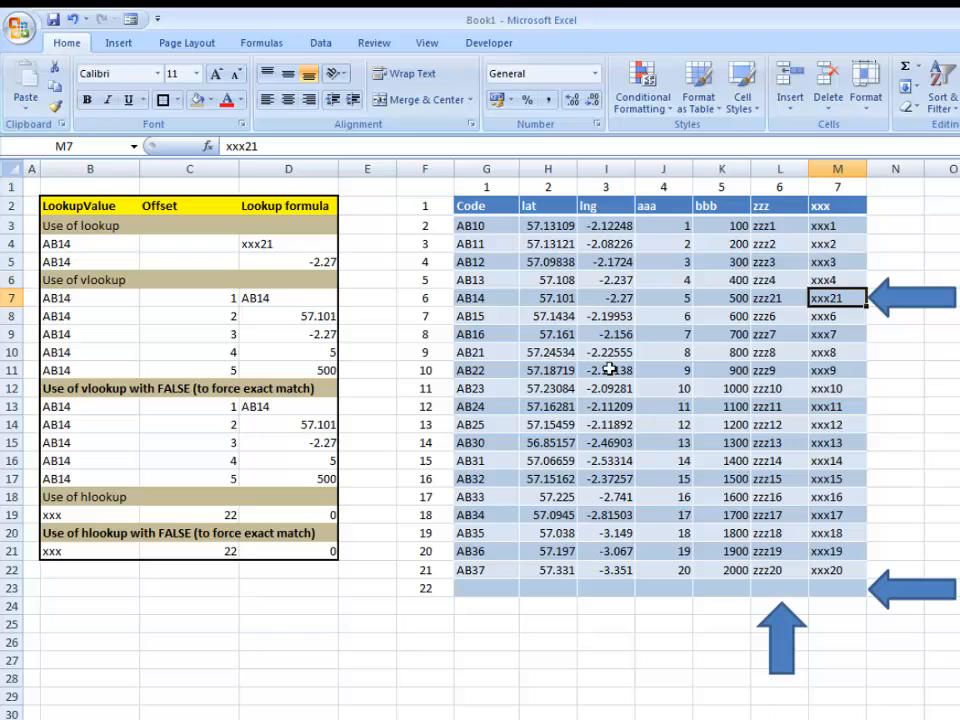
pyautogui.press('Left')
pyautogui.press('Left')
pyautogui.press('Left')
pyautogui.press('Left')
pyautogui.press('Left')
pyautogui.press('Left')
pyautogui.press('Left')
pyautogui.press('Right')
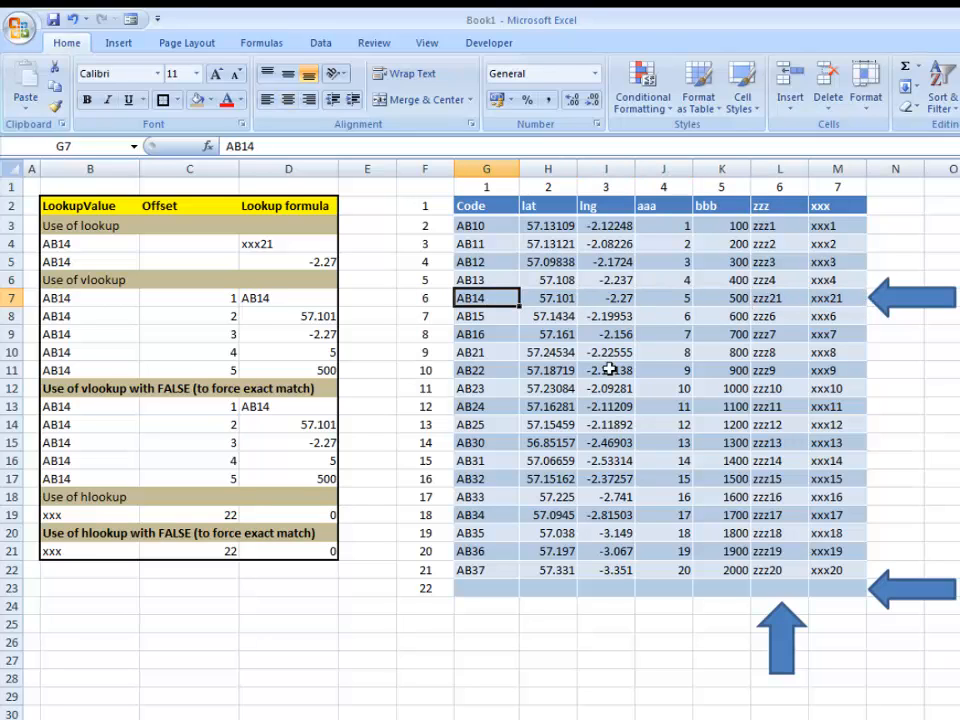
# Examine the vector-form LOOKUP in D5, checking its lookup range G3:G23, its result range I3:I23 and the matching lng cell
pyautogui.click(297, 260)
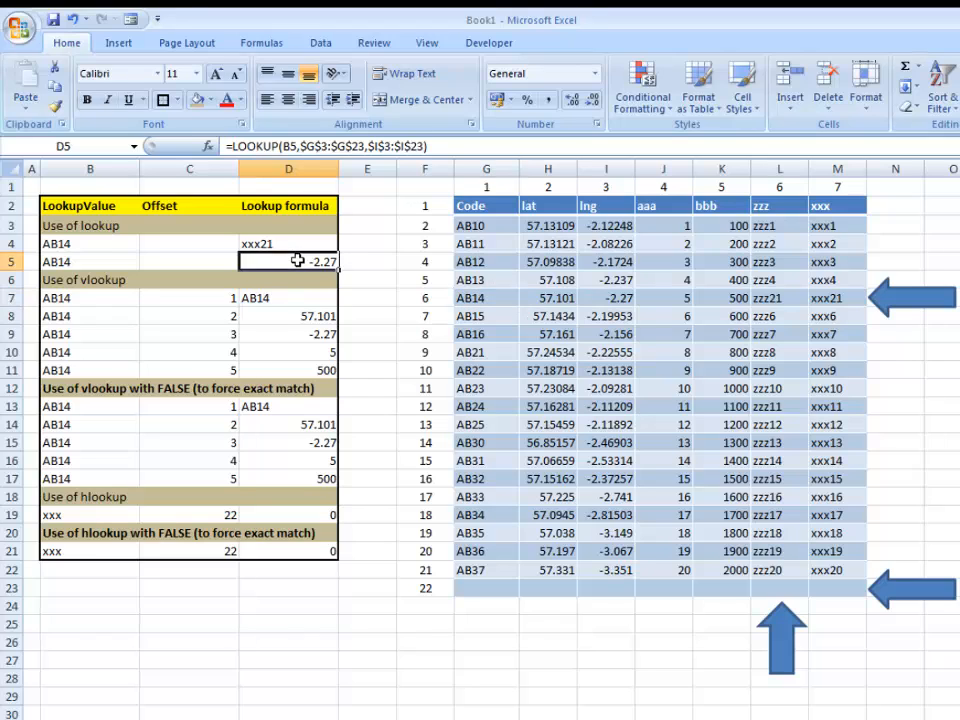
pyautogui.click(299, 157)
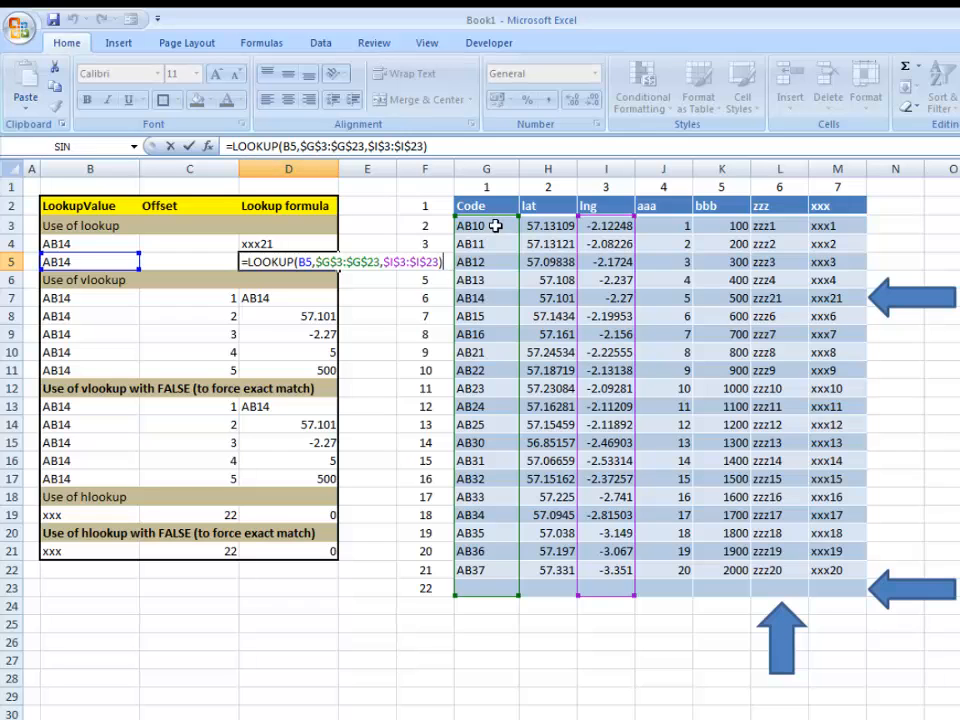
pyautogui.moveTo(495, 226); pyautogui.dragTo(493, 575)
pyautogui.click(291, 262)
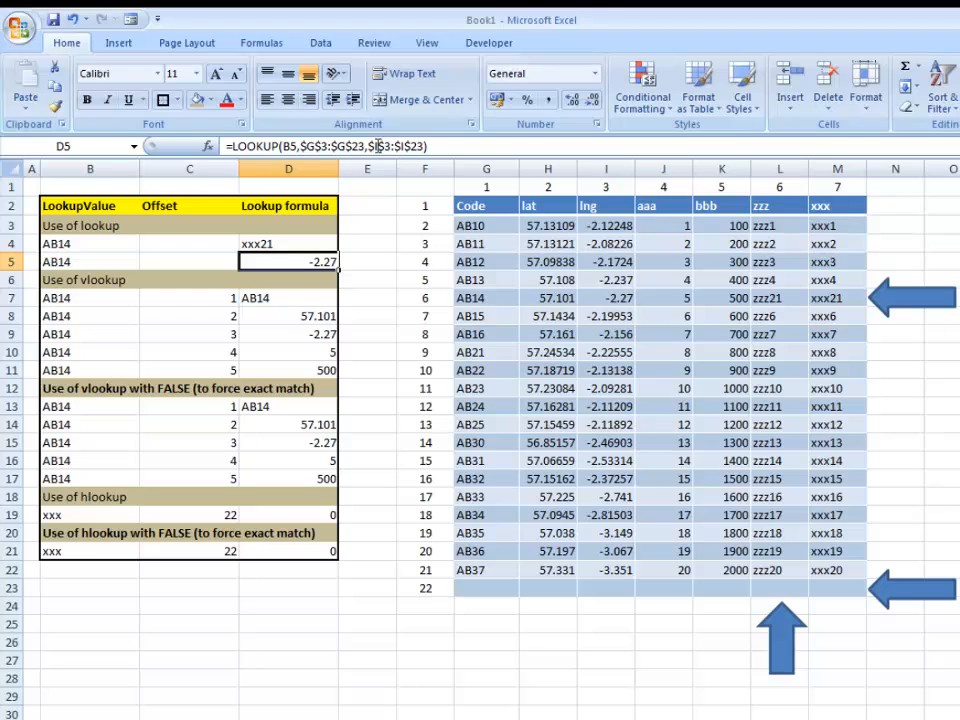
pyautogui.moveTo(369, 147); pyautogui.dragTo(426, 147)
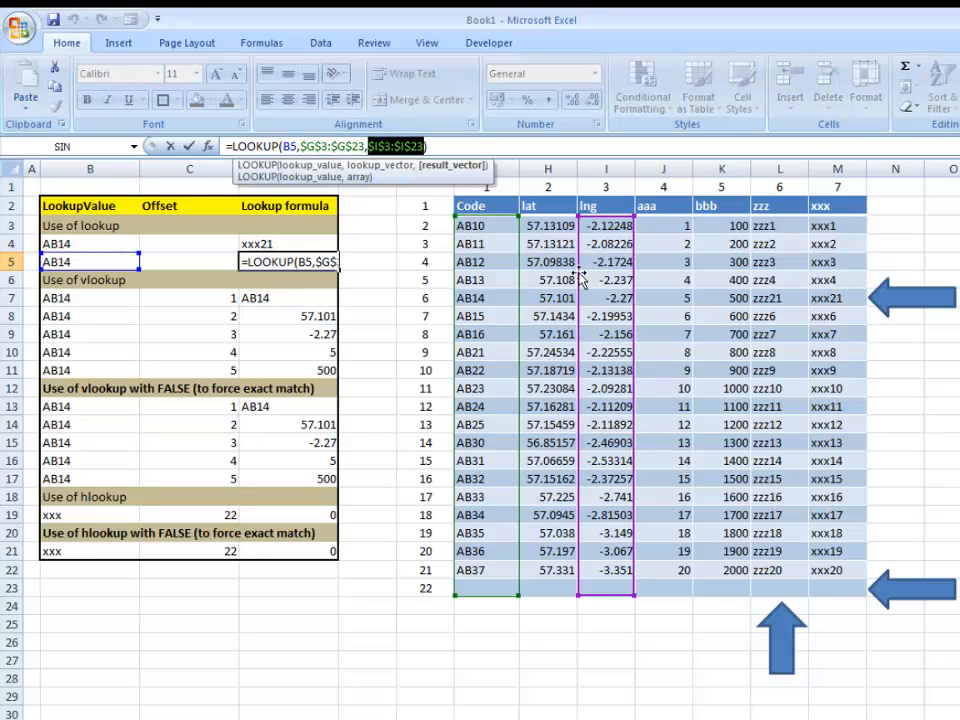
pyautogui.click(370, 282)
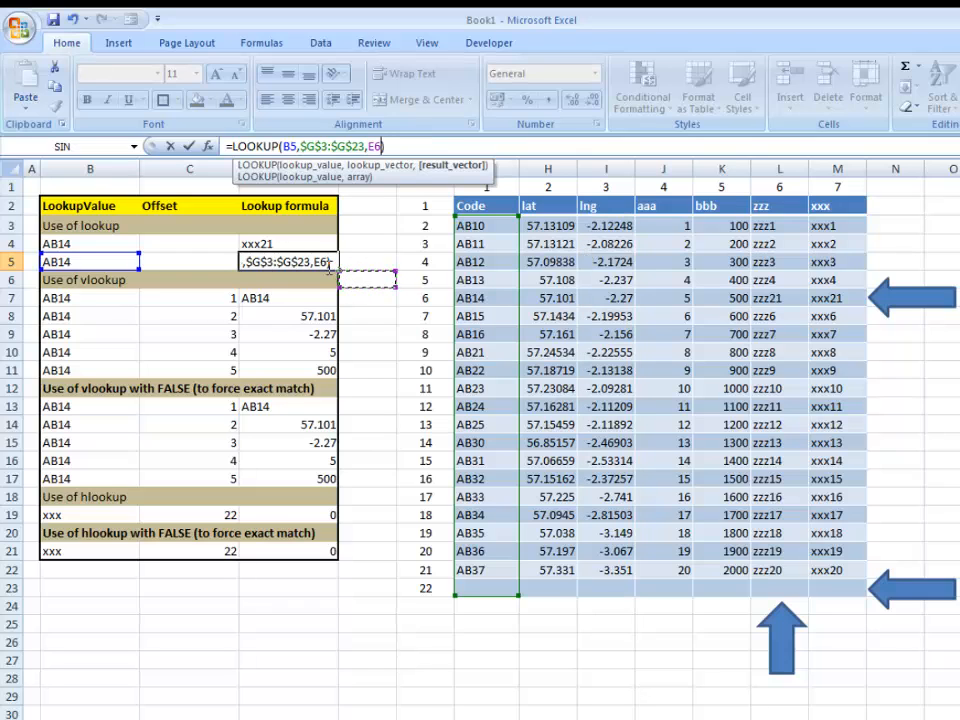
pyautogui.press('Escape')
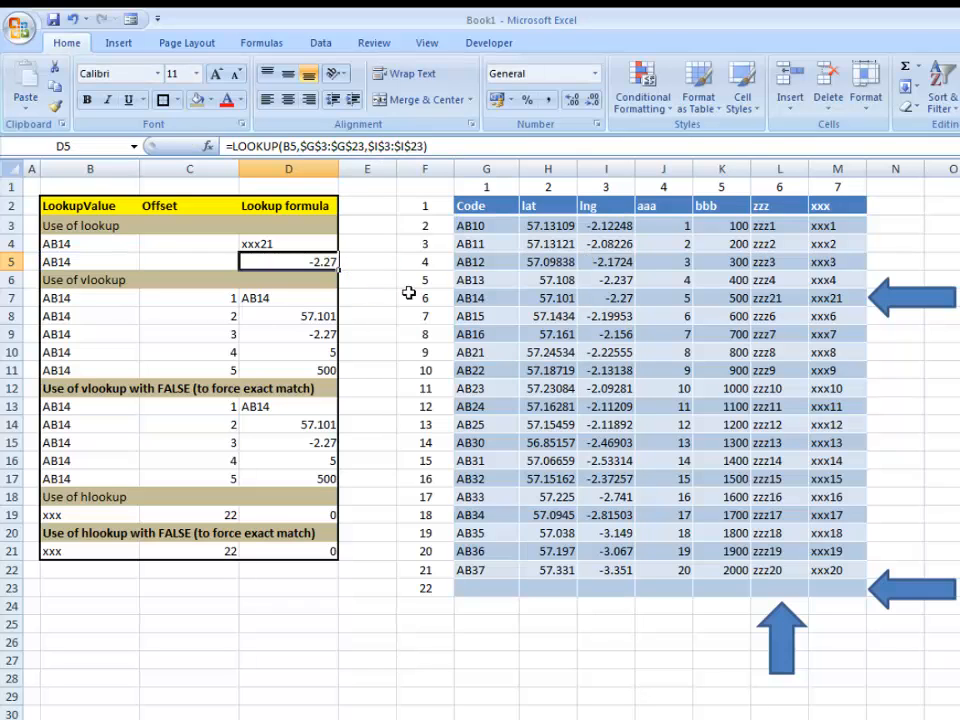
pyautogui.click(600, 298)
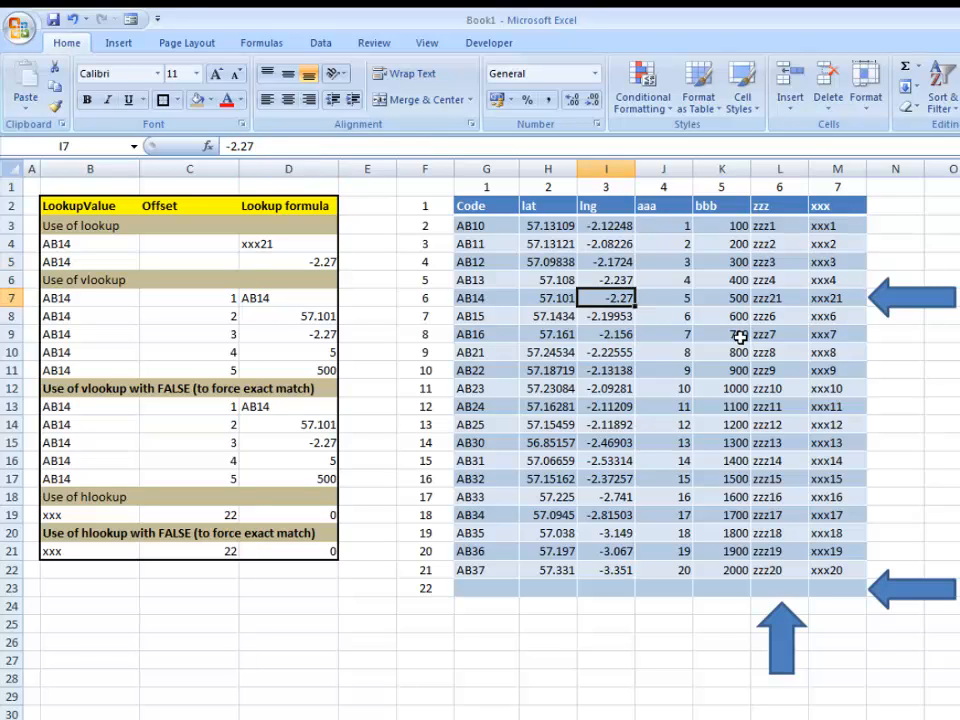
pyautogui.moveTo(122, 243); pyautogui.dragTo(150, 259)
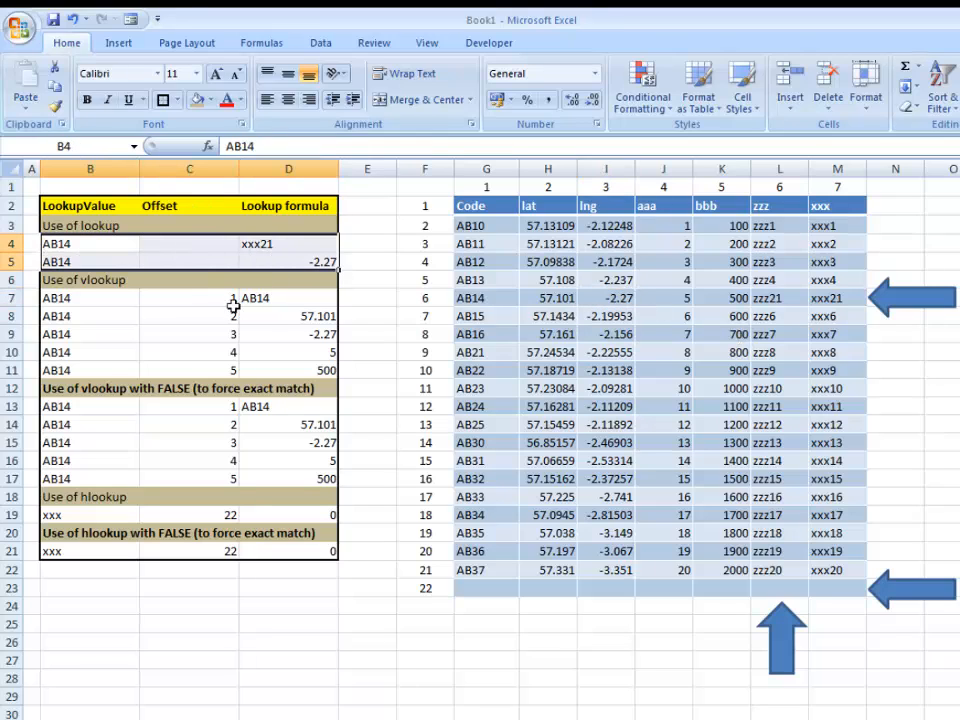
# Examine the VLOOKUP formula in D7, checking its lookup value, table array and the column offset in C7
pyautogui.click(103, 280)
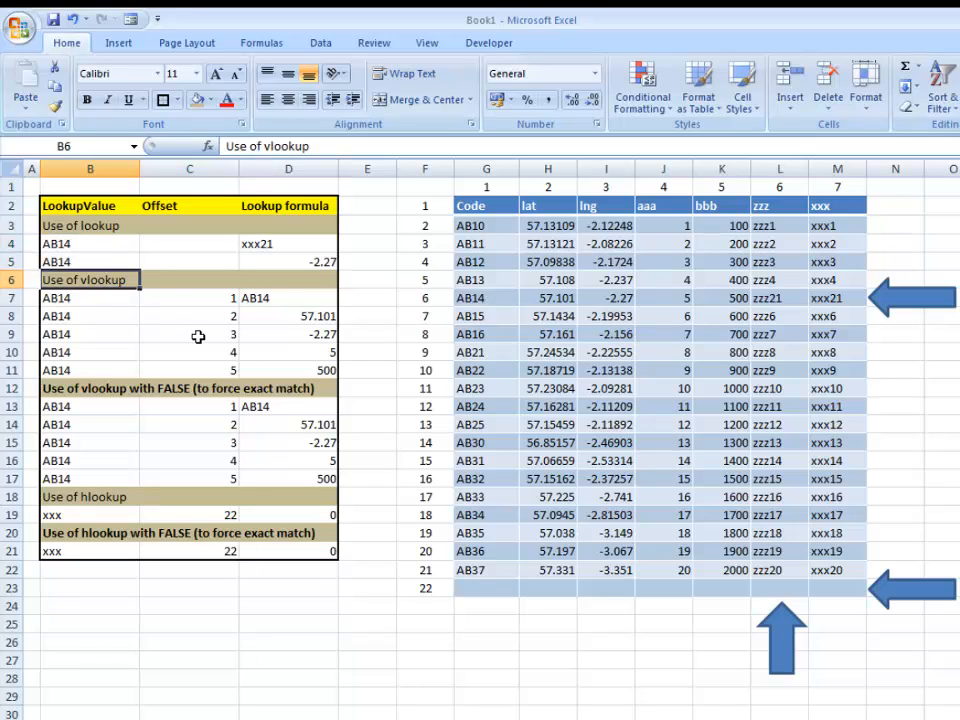
pyautogui.press('Down')
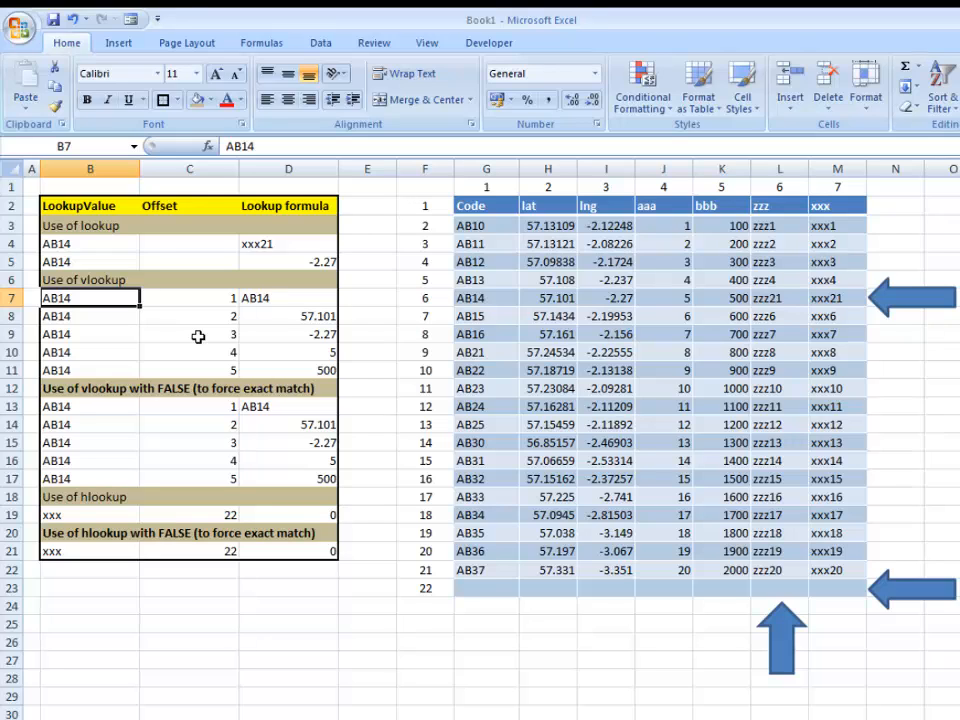
pyautogui.press('Right')
pyautogui.press('Right')
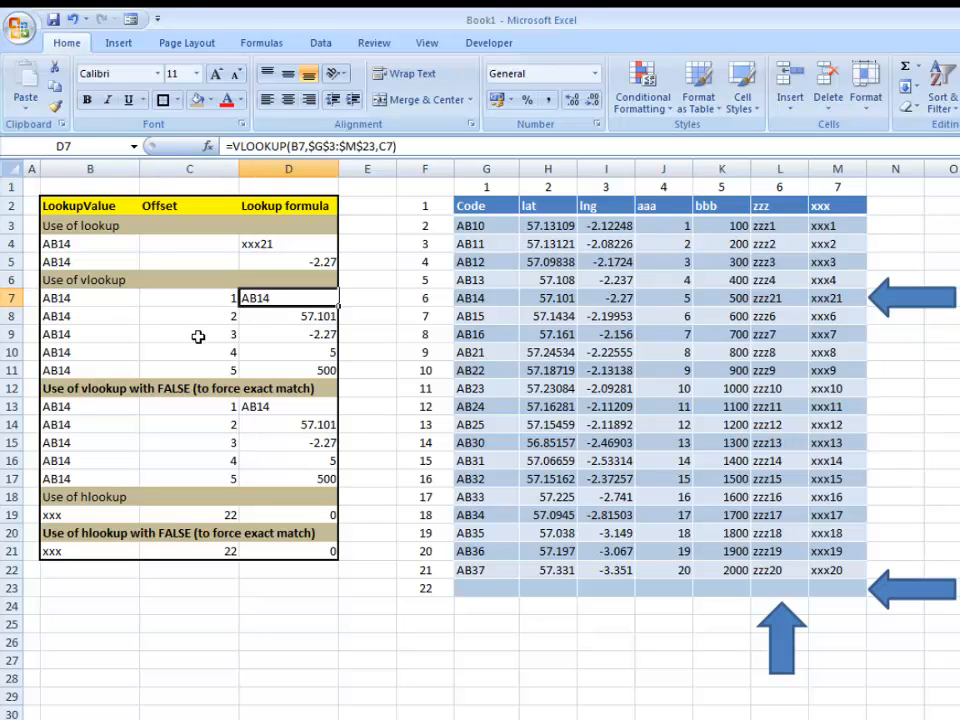
pyautogui.press('F2')
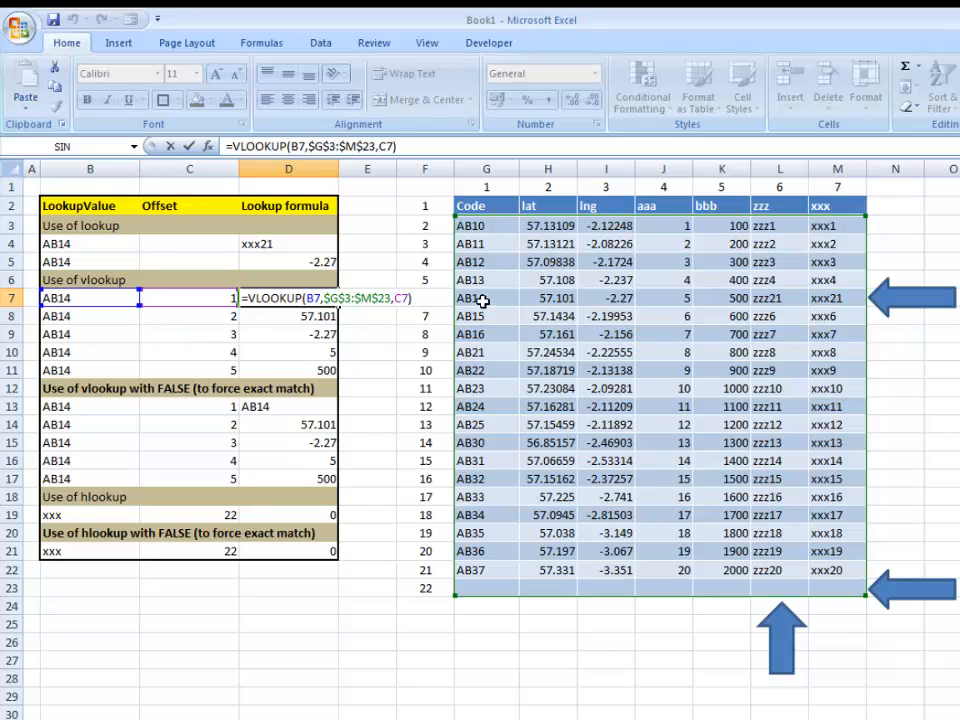
pyautogui.press('Return')
pyautogui.press('Up')
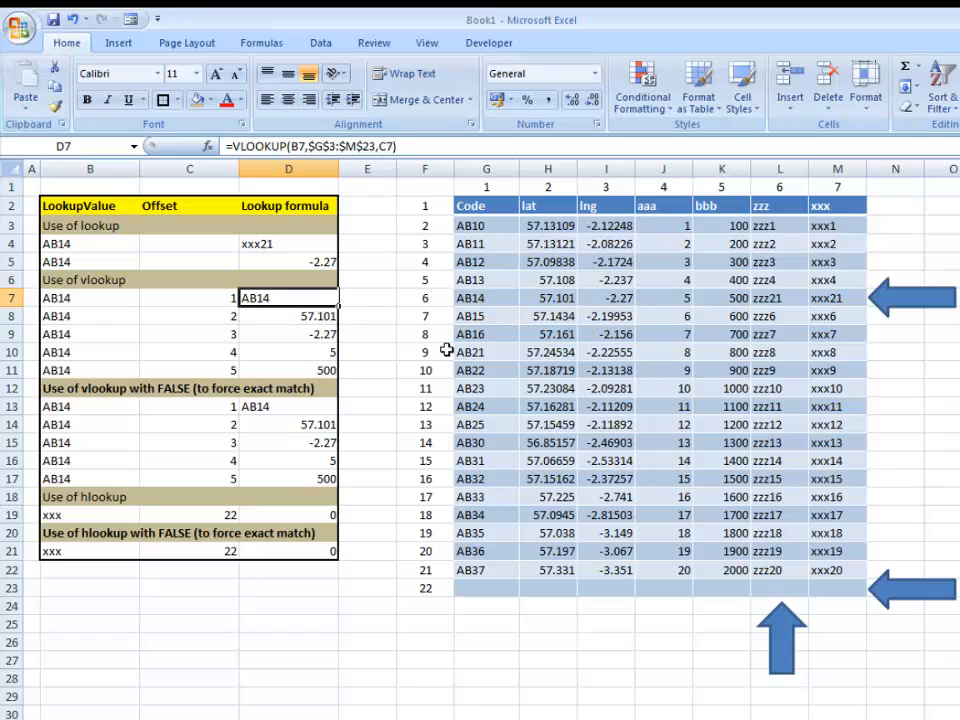
# Compare the VLOOKUP offsets from C8 down with the matching columns of the AB14 record in row 7
pyautogui.press('Down')
pyautogui.press('Left')
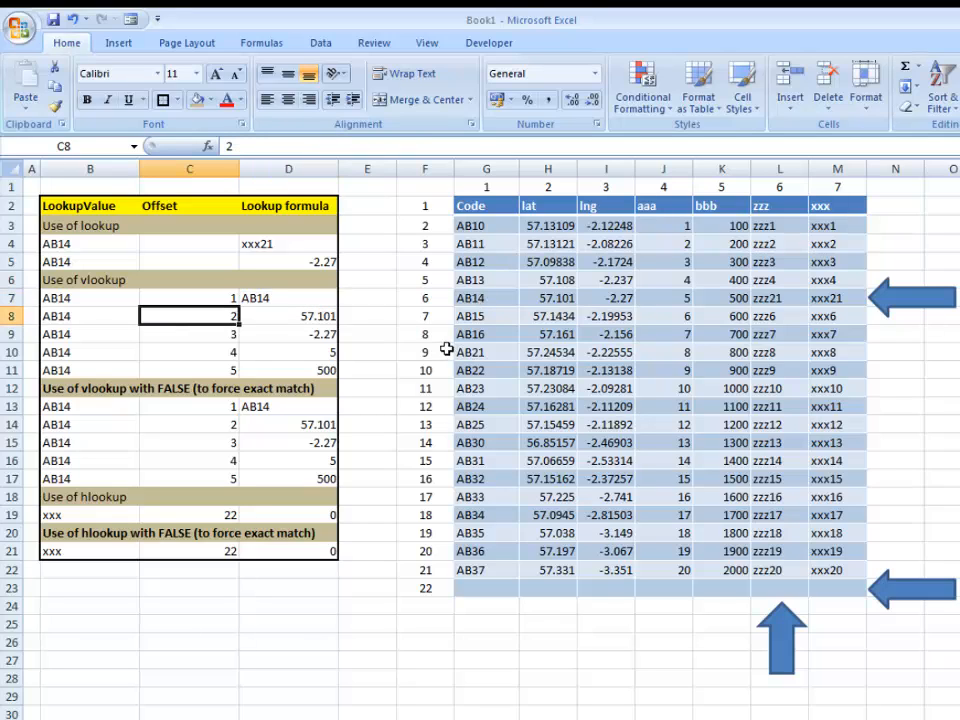
pyautogui.click(540, 298)
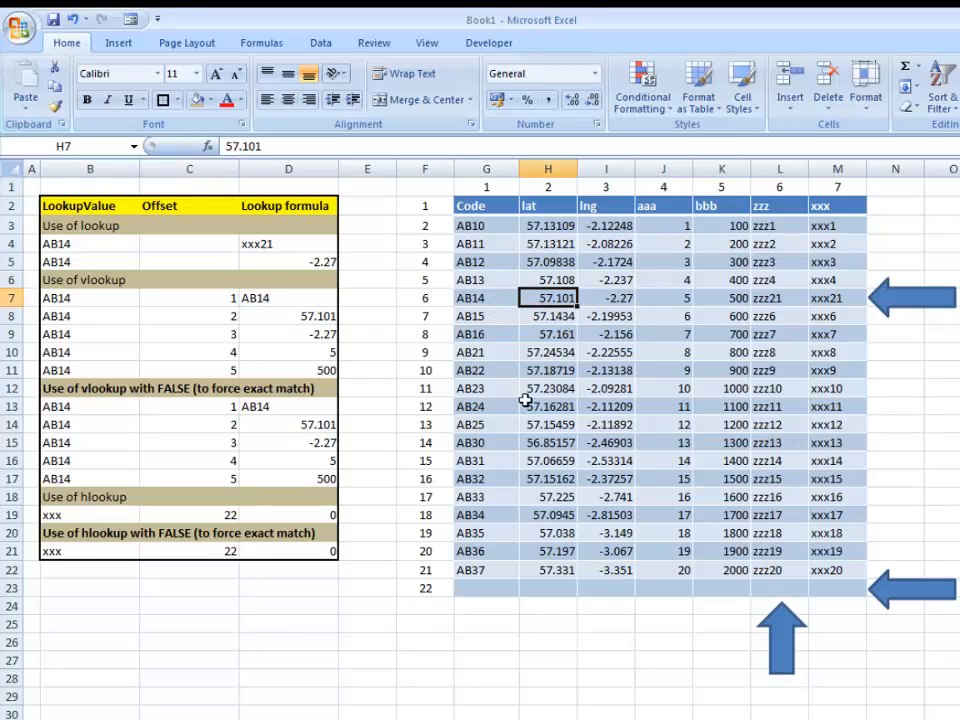
pyautogui.press('Right')
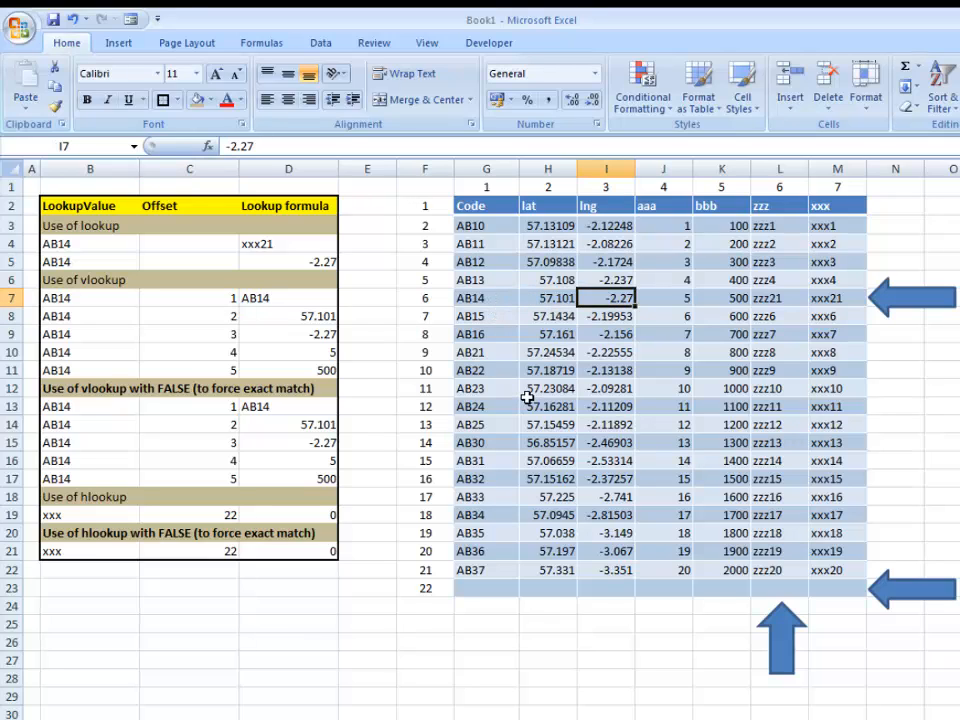
pyautogui.press('Right')
pyautogui.press('Right')
pyautogui.press('Left')
pyautogui.press('Left')
pyautogui.press('Left')
pyautogui.press('Left')
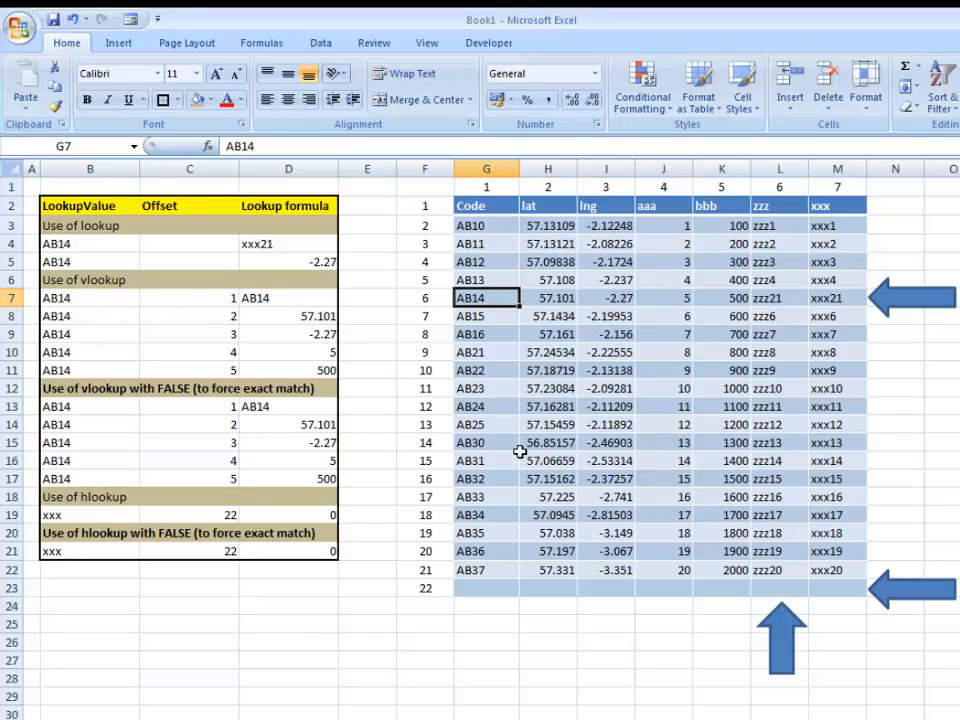
# Move the AB14 record from G7:M7 to the empty last table row, starting at G23
pyautogui.hotkey('shift', 'Right')
pyautogui.hotkey('shift', 'Right')
pyautogui.hotkey('shift', 'Right')
pyautogui.hotkey('shift', 'Right')
pyautogui.hotkey('shift', 'Right')
pyautogui.hotkey('shift', 'Right')
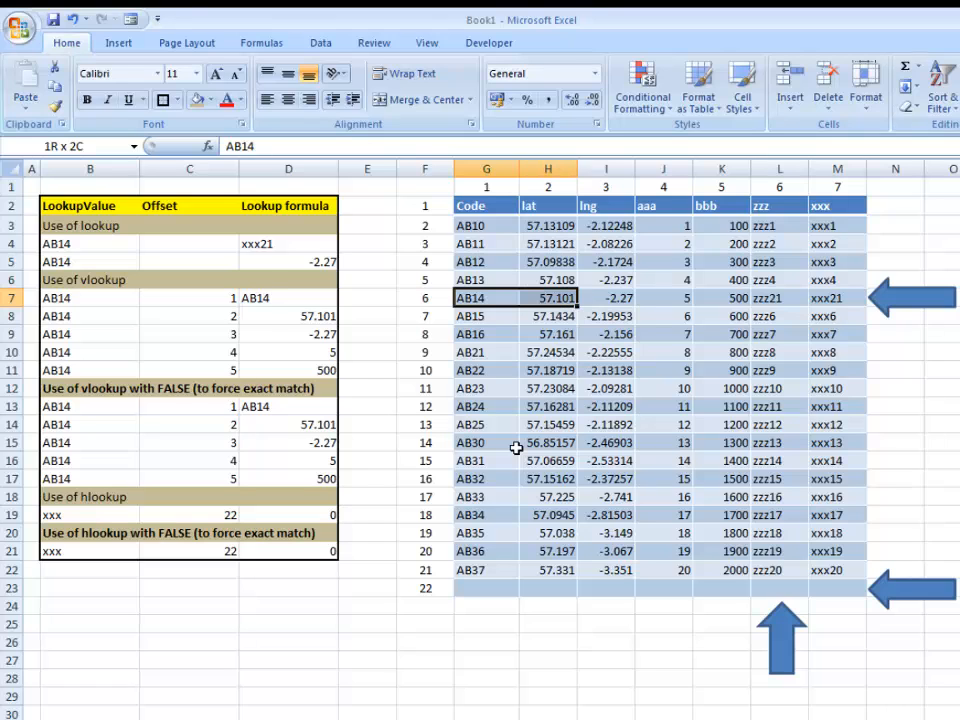
pyautogui.hotkey('ctrl', 'c')
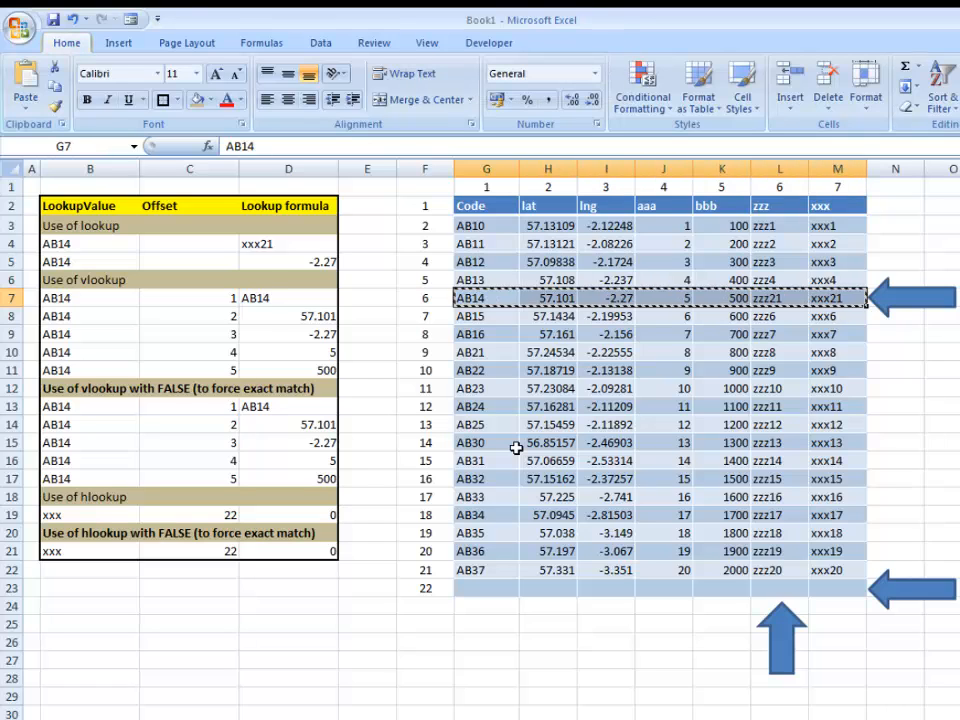
pyautogui.press('Down')
pyautogui.hotkey('ctrl', 'Down')
pyautogui.press('Down')
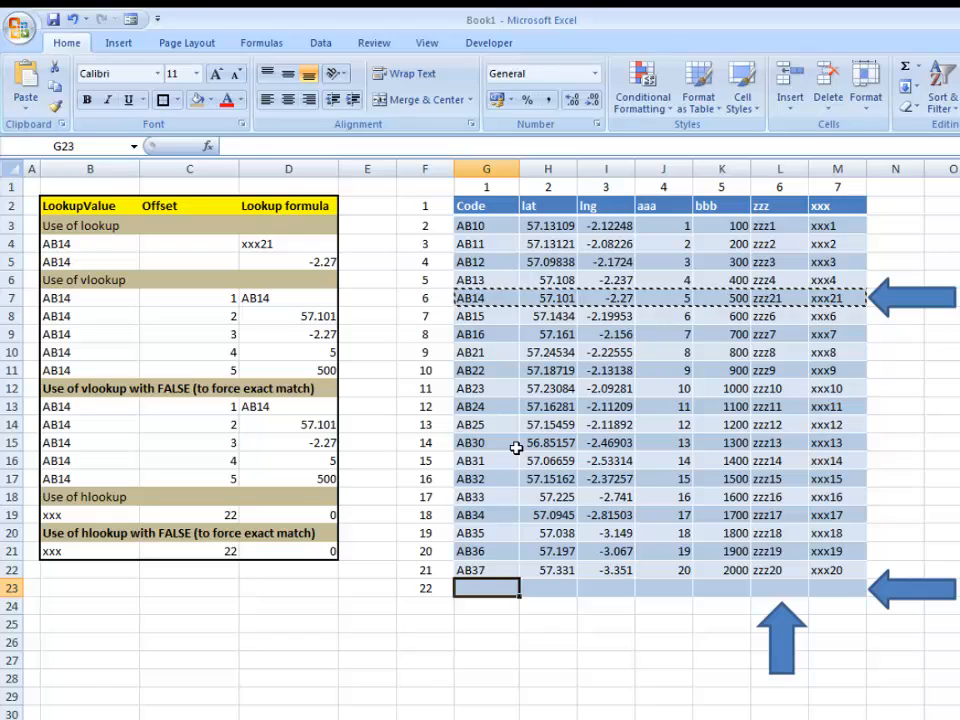
pyautogui.hotkey('ctrl', 'v')
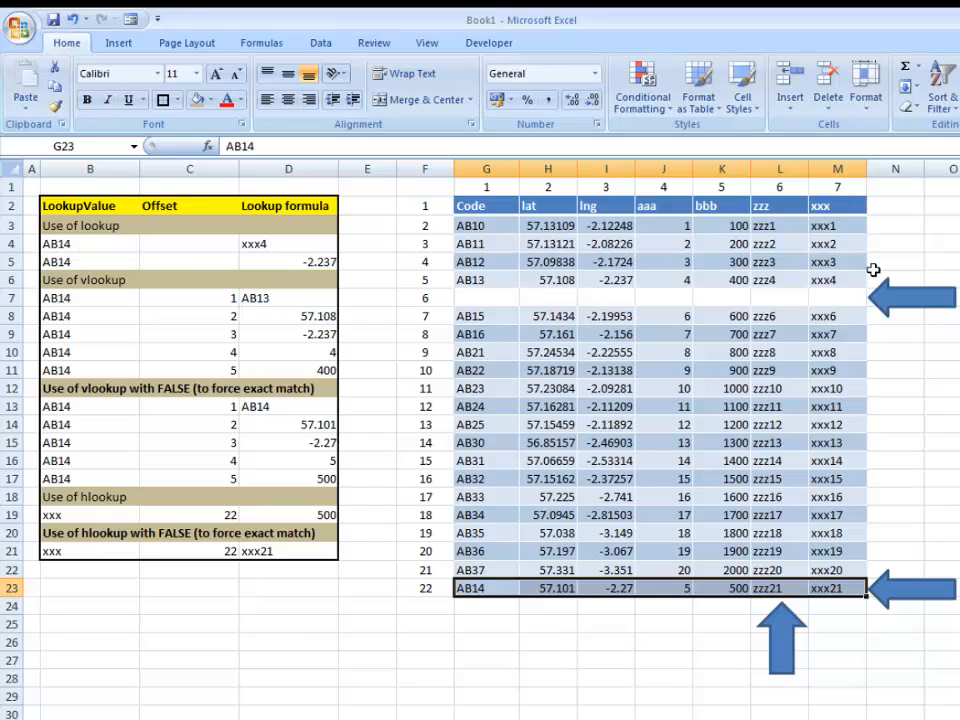
# Compare the first LOOKUP example in B4:D4 with the xxx value and code of the AB13 record
pyautogui.moveTo(144, 243); pyautogui.dragTo(257, 243)
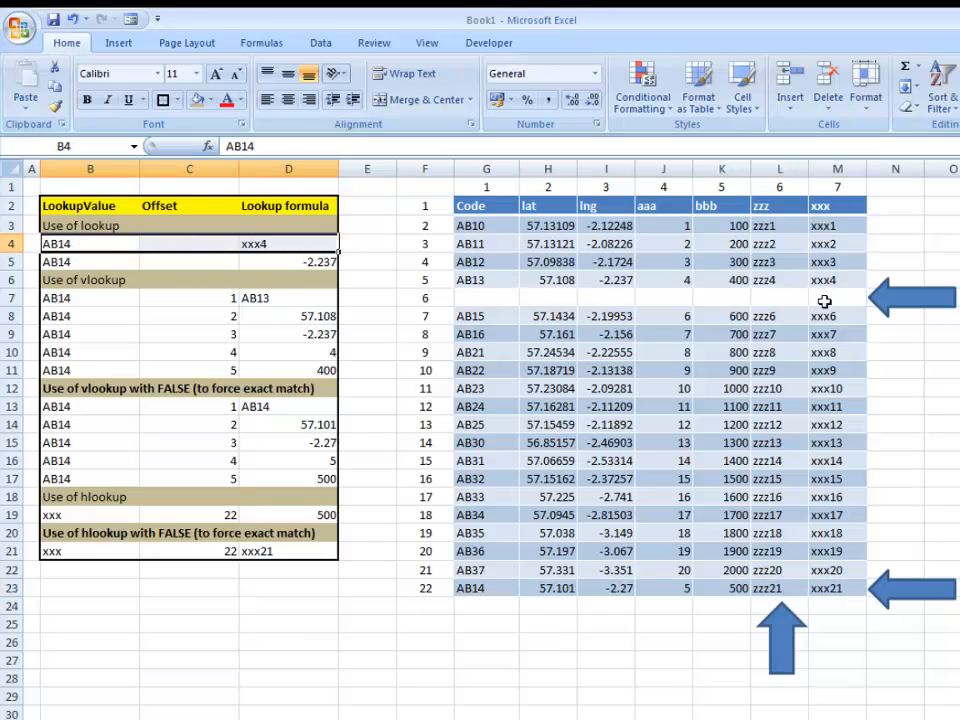
pyautogui.click(838, 281)
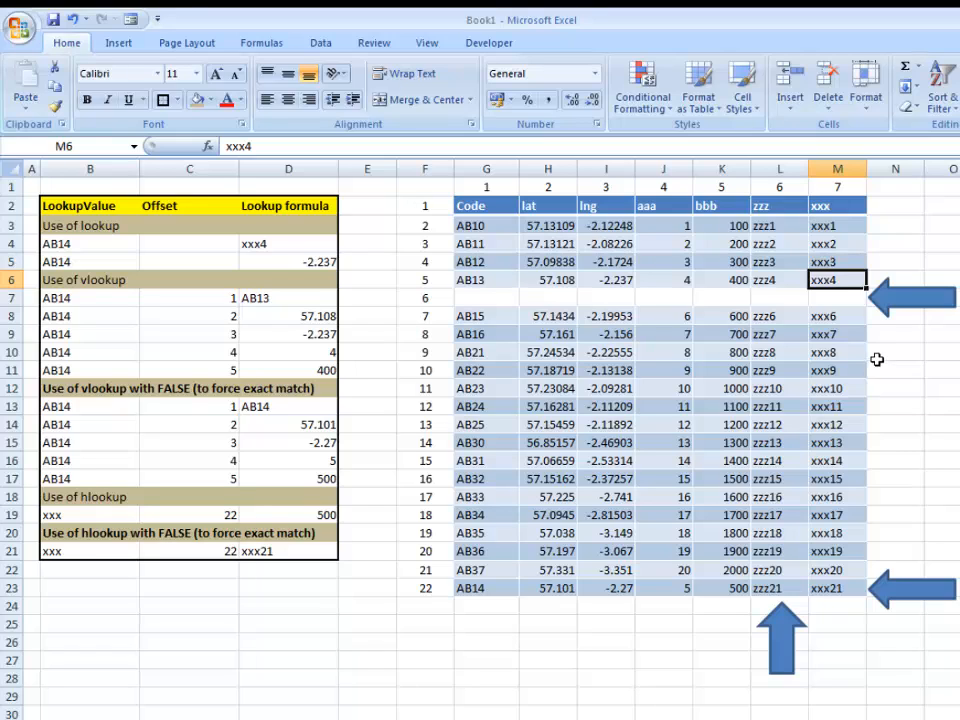
pyautogui.click(490, 280)
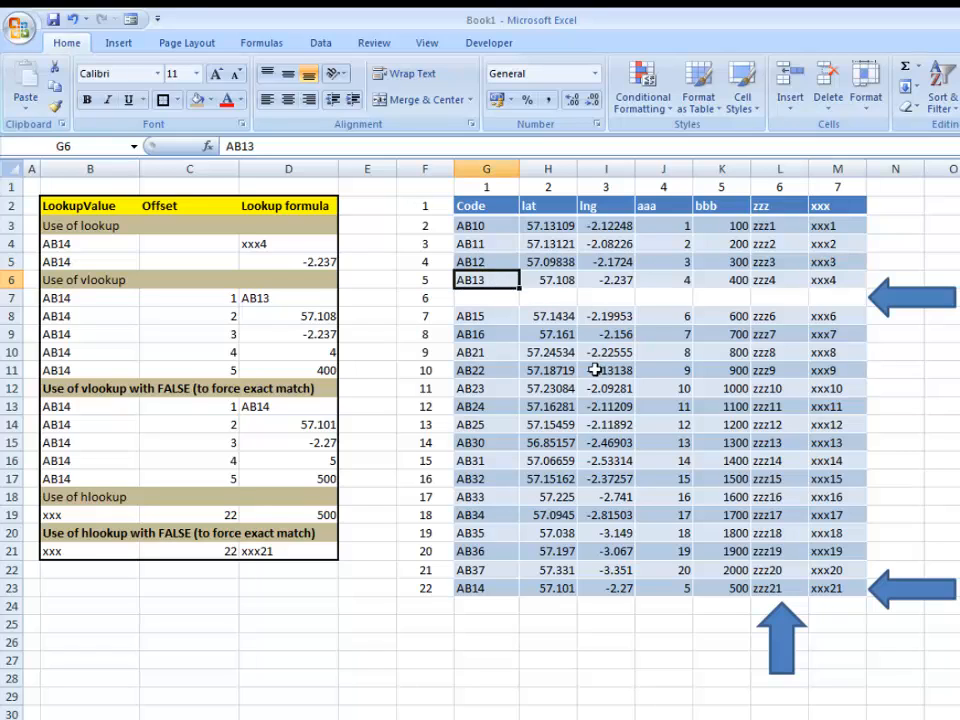
# Compare the second LOOKUP example and the VLOOKUP results from D7 down with the AB13 record in G6:M6
pyautogui.click(630, 281)
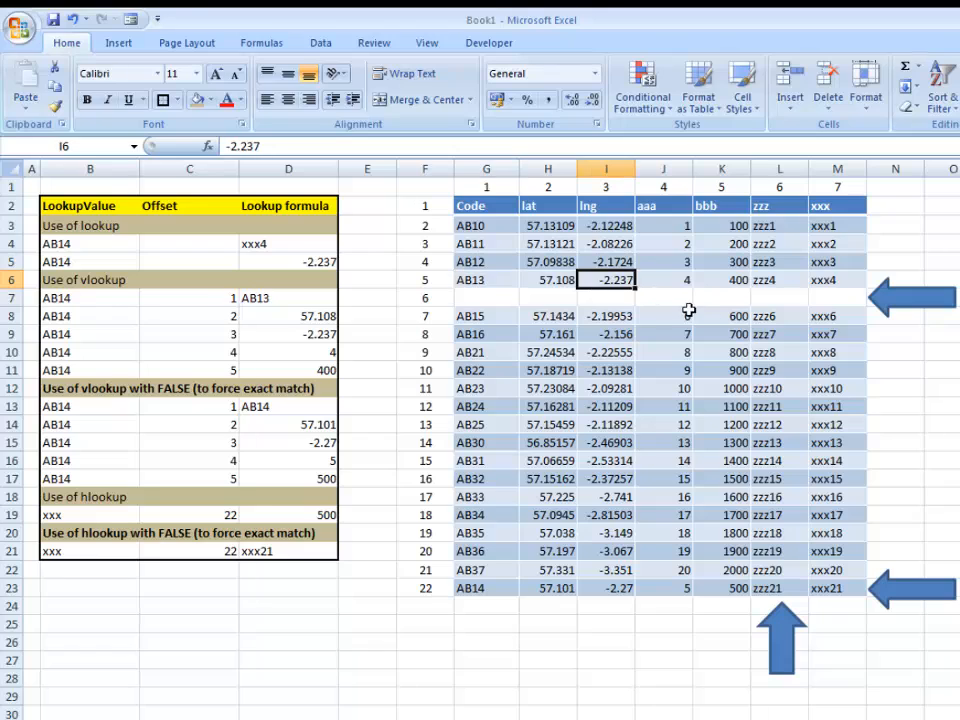
pyautogui.click(283, 300)
pyautogui.moveTo(462, 281); pyautogui.dragTo(846, 285)
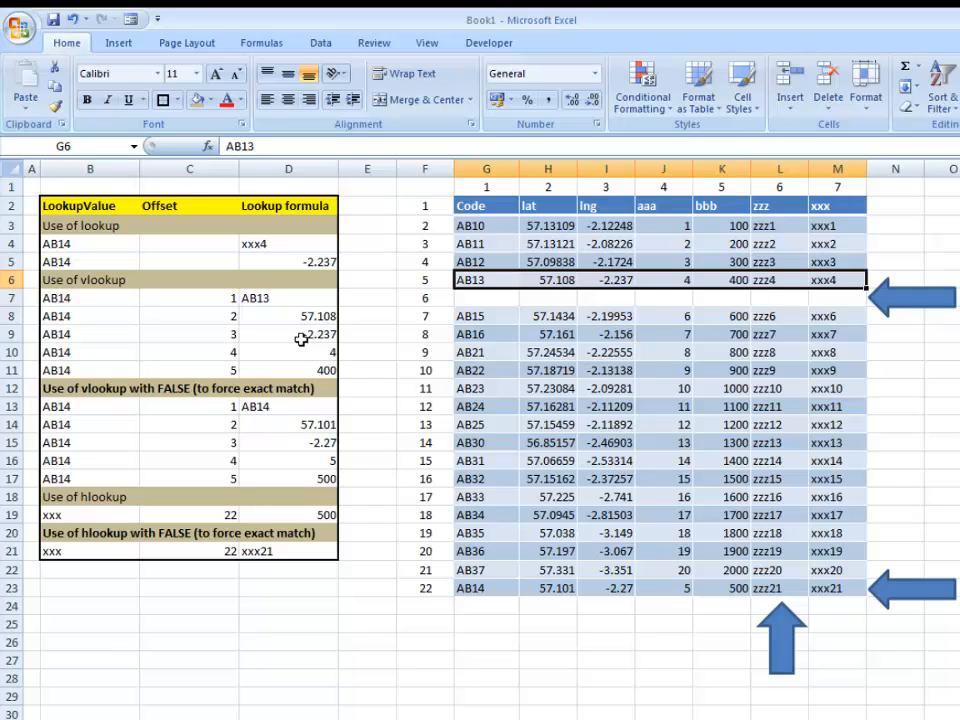
# Examine the exact-match VLOOKUP formula in D13, checking its FALSE range_lookup argument, and leave the formula unedited
pyautogui.click(78, 389)
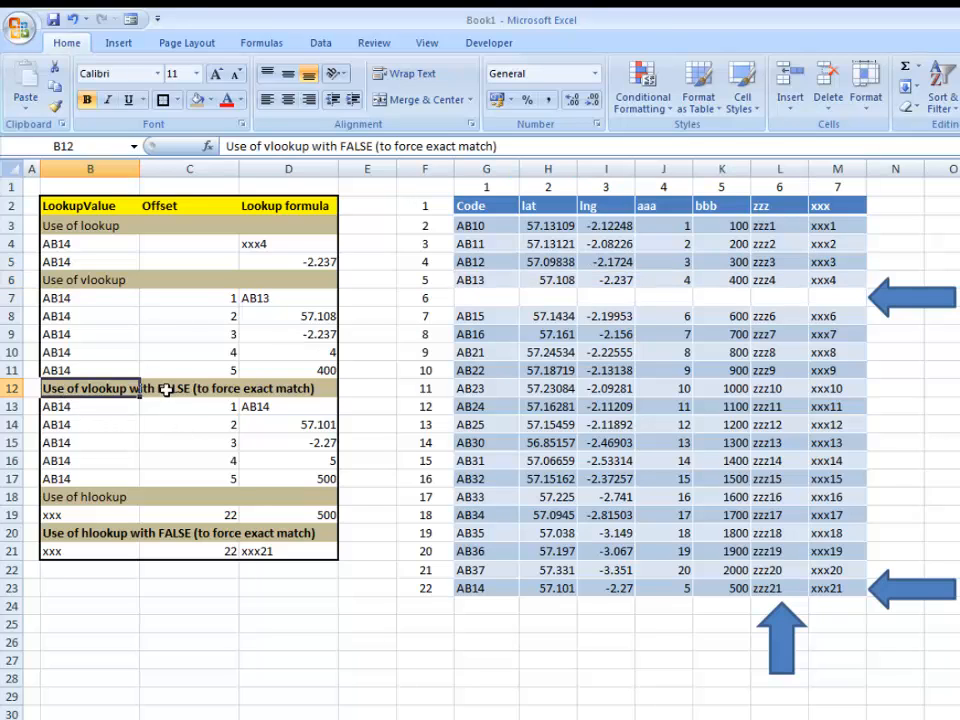
pyautogui.click(270, 406)
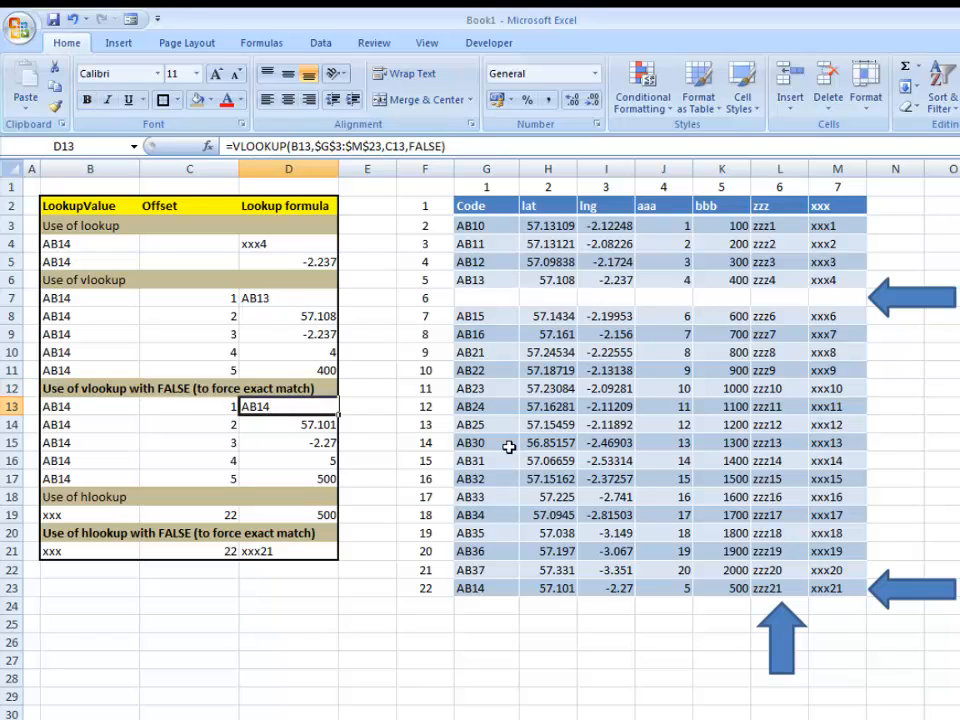
pyautogui.doubleClick(426, 146)
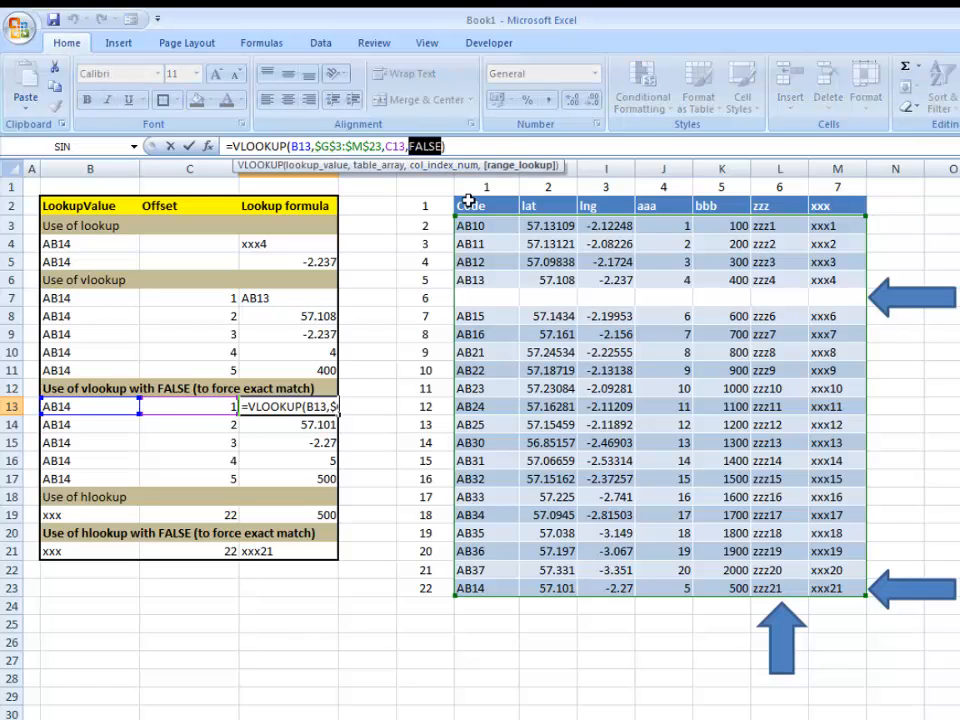
pyautogui.press('Escape')
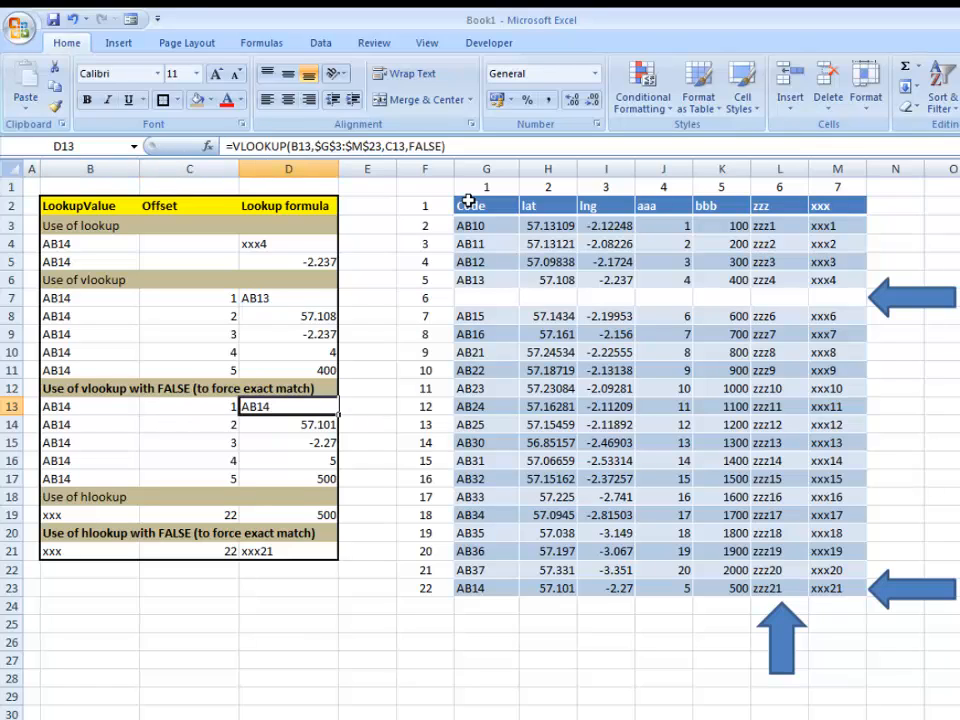
# Compare the exact-match VLOOKUP results in D13:D17 with the AB14 record in row 23 and review their section heading
pyautogui.hotkey('shift', 'Down')
pyautogui.hotkey('shift', 'Down')
pyautogui.hotkey('shift', 'Down')
pyautogui.hotkey('shift', 'Down')
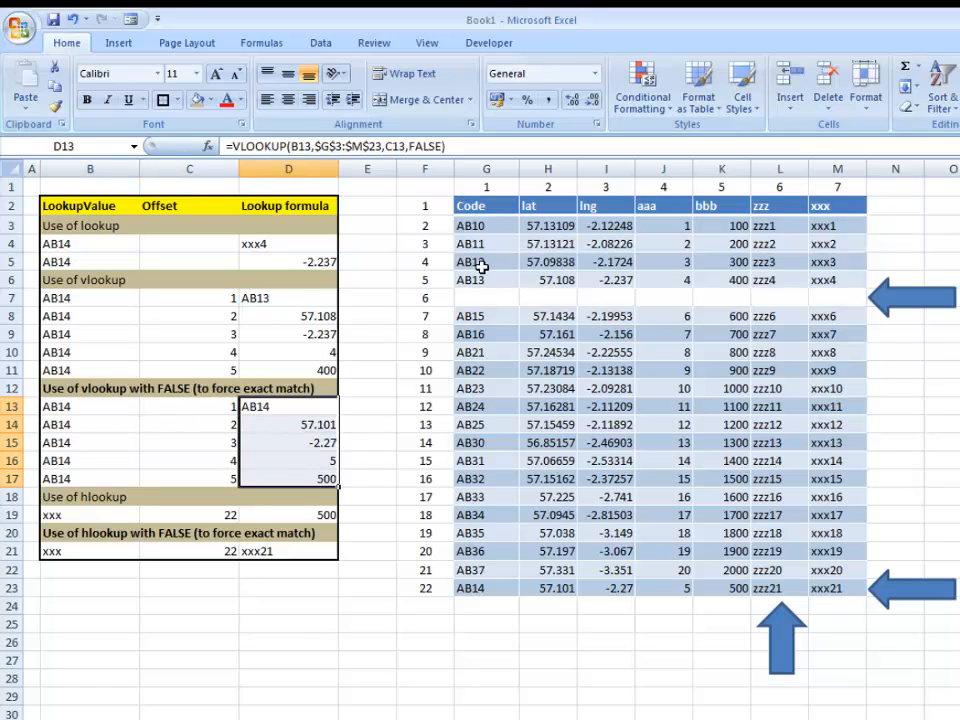
pyautogui.moveTo(548, 588); pyautogui.dragTo(822, 590)
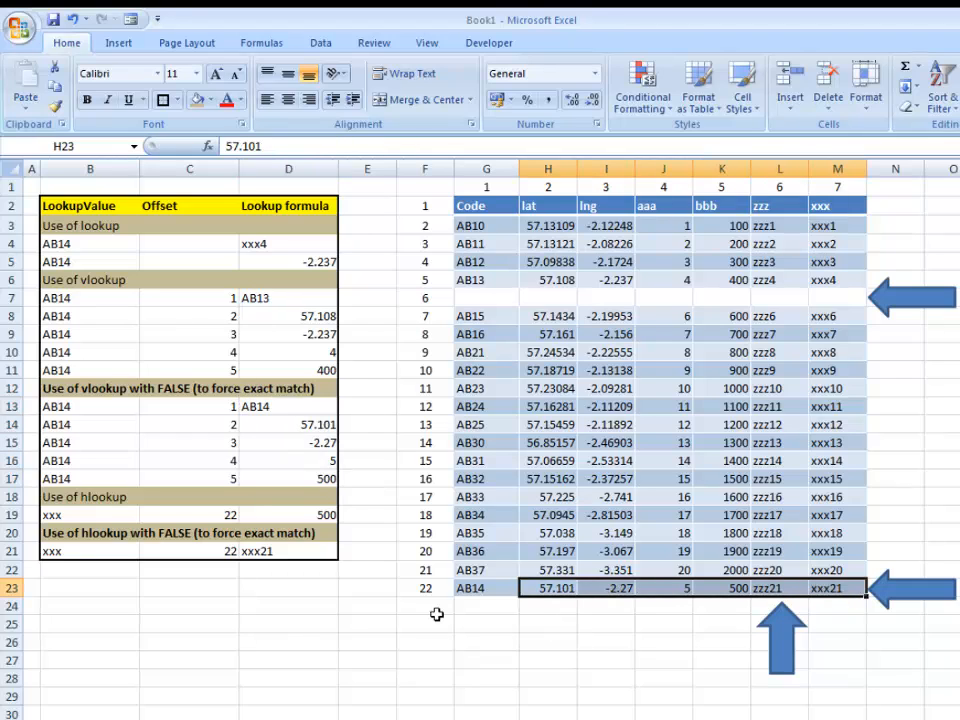
pyautogui.moveTo(90, 388); pyautogui.dragTo(300, 388)
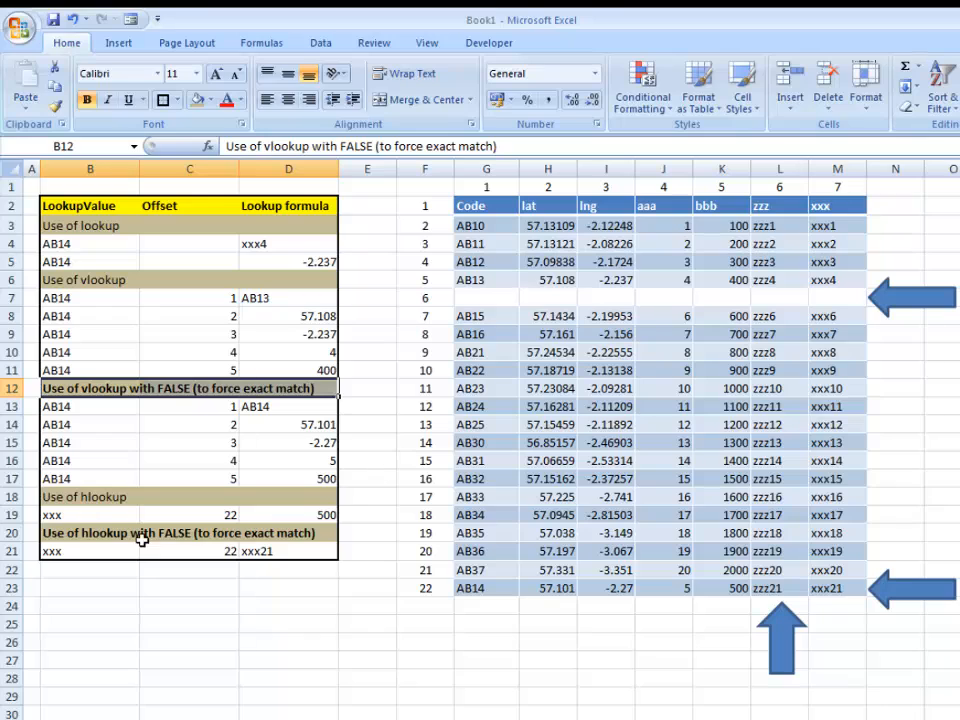
# Examine the HLOOKUP example in row 19, tracing its lookup value and offset through the table's header row to M23
pyautogui.moveTo(482, 206); pyautogui.dragTo(495, 585)
pyautogui.moveTo(486, 206); pyautogui.dragTo(792, 200)
pyautogui.click(296, 514)
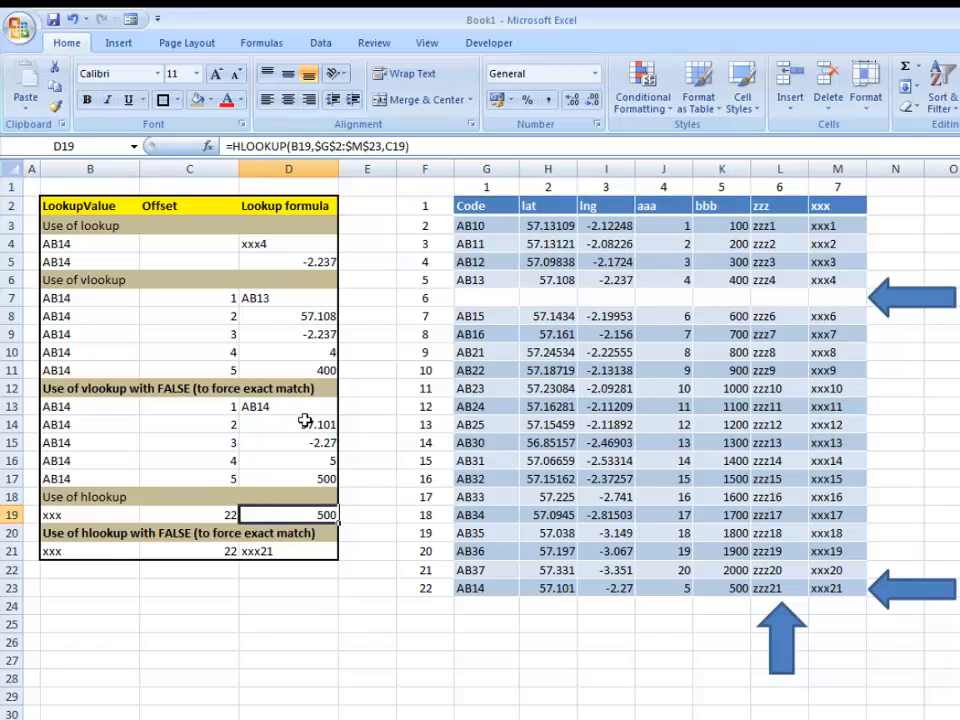
pyautogui.click(68, 516)
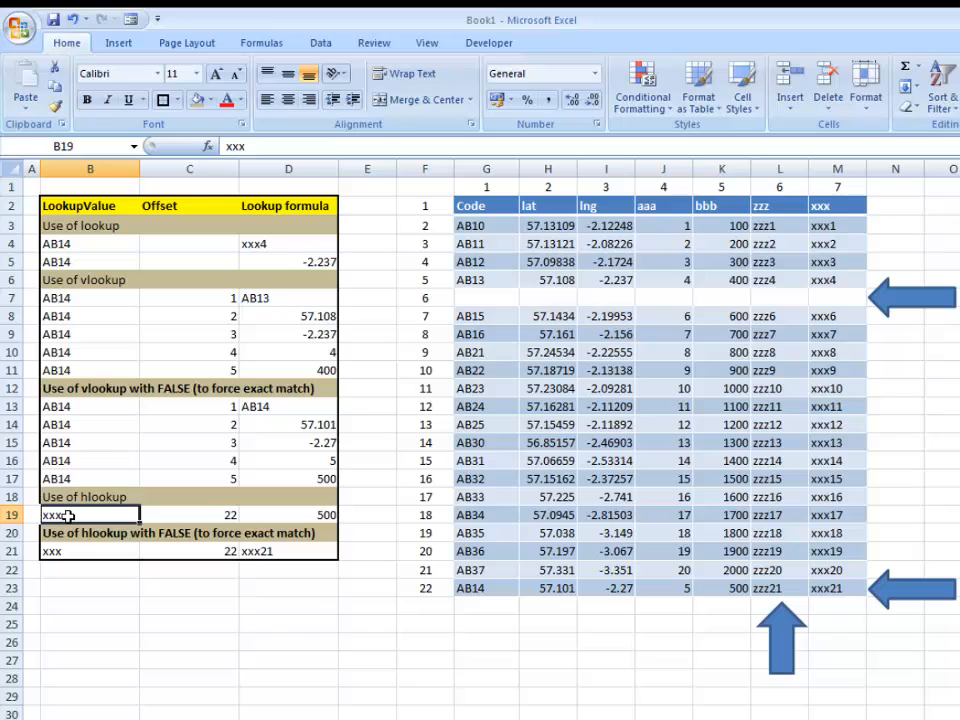
pyautogui.click(201, 513)
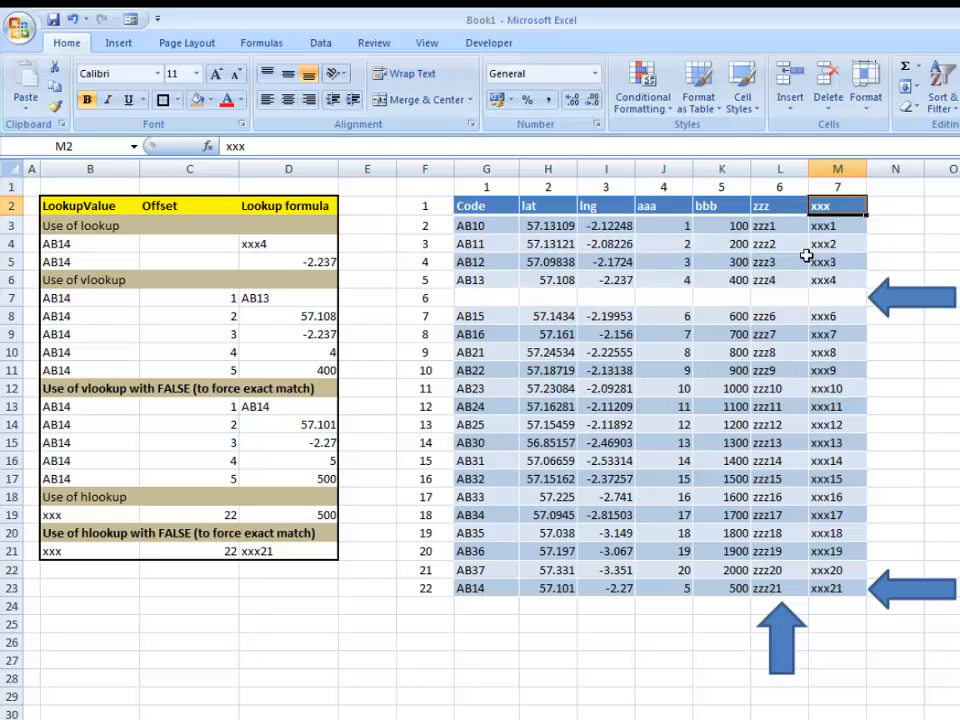
pyautogui.click(835, 591)
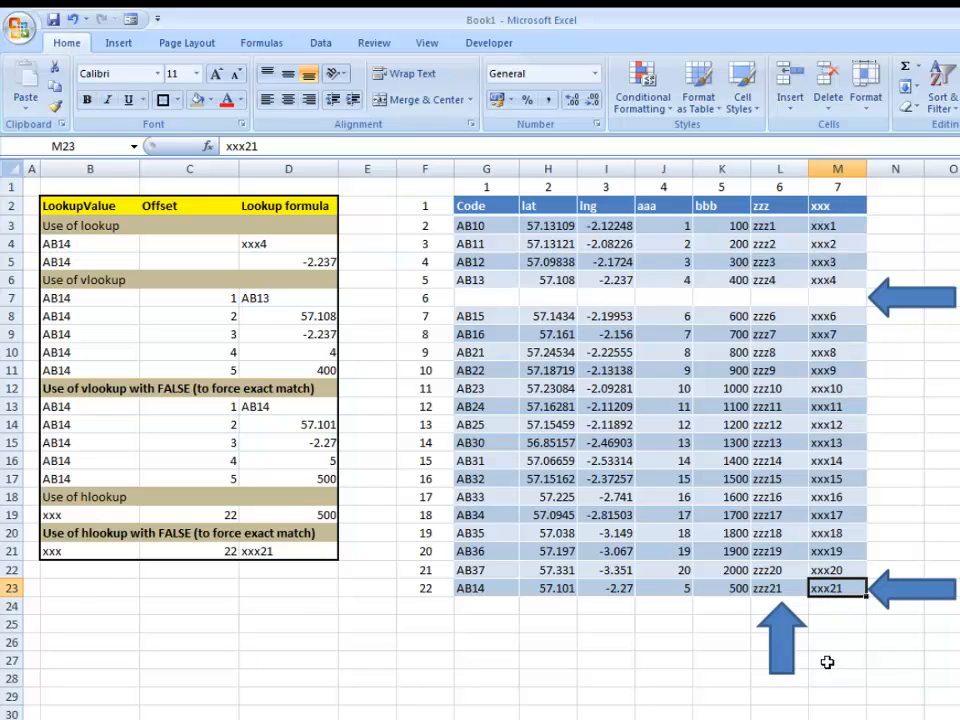
# Compare the HLOOKUP result in D19 with K23 and check the order of the bbb and zzz column headers
pyautogui.click(305, 517)
pyautogui.click(721, 588)
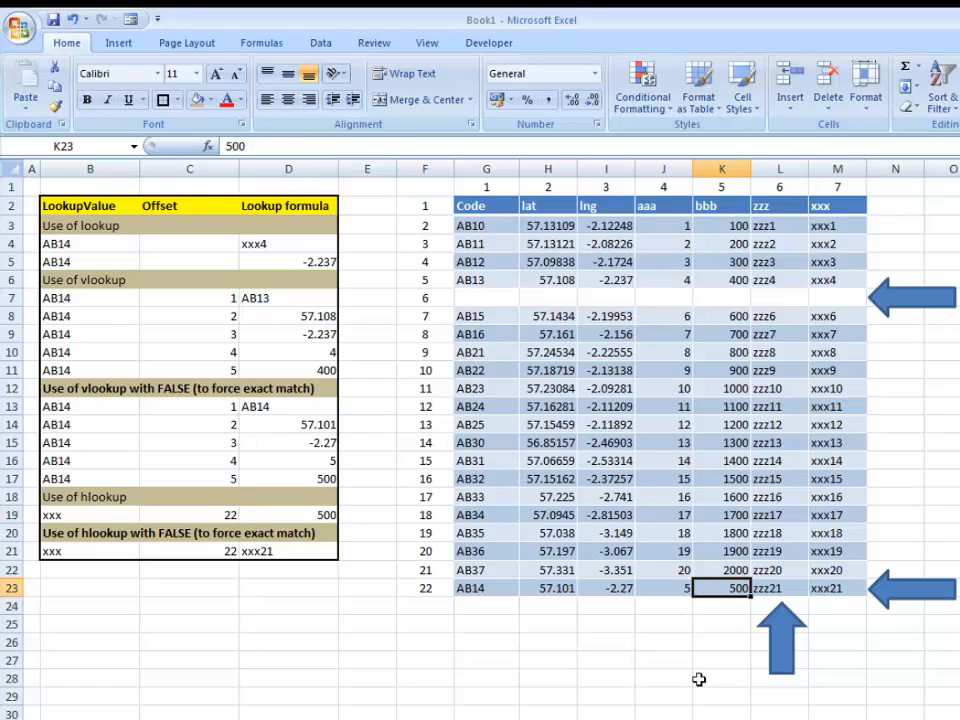
pyautogui.moveTo(727, 205); pyautogui.dragTo(730, 590)
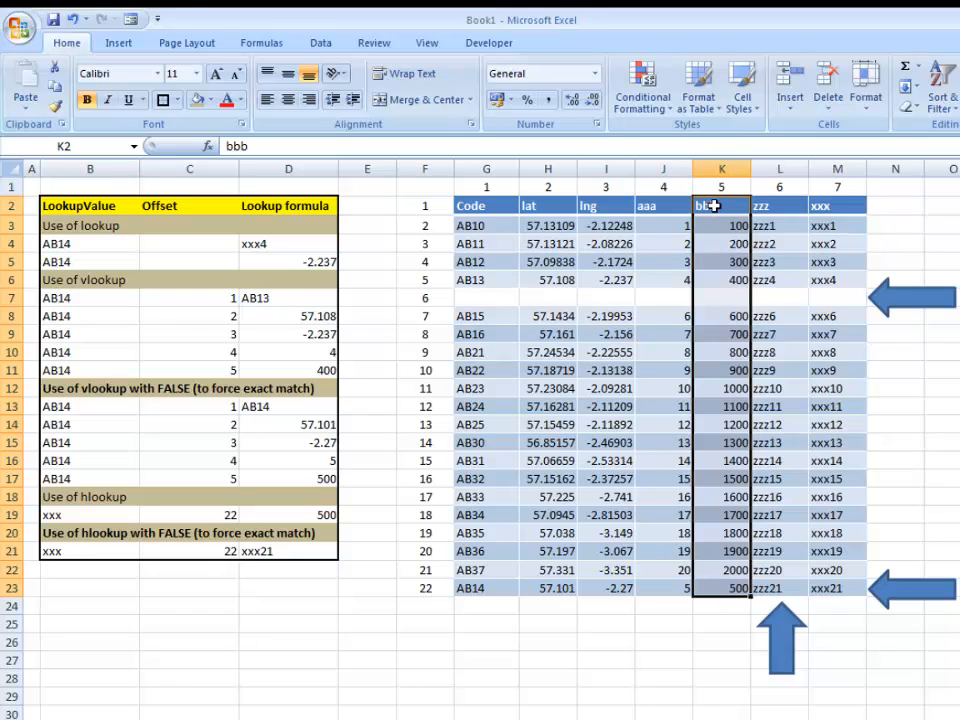
pyautogui.click(760, 205)
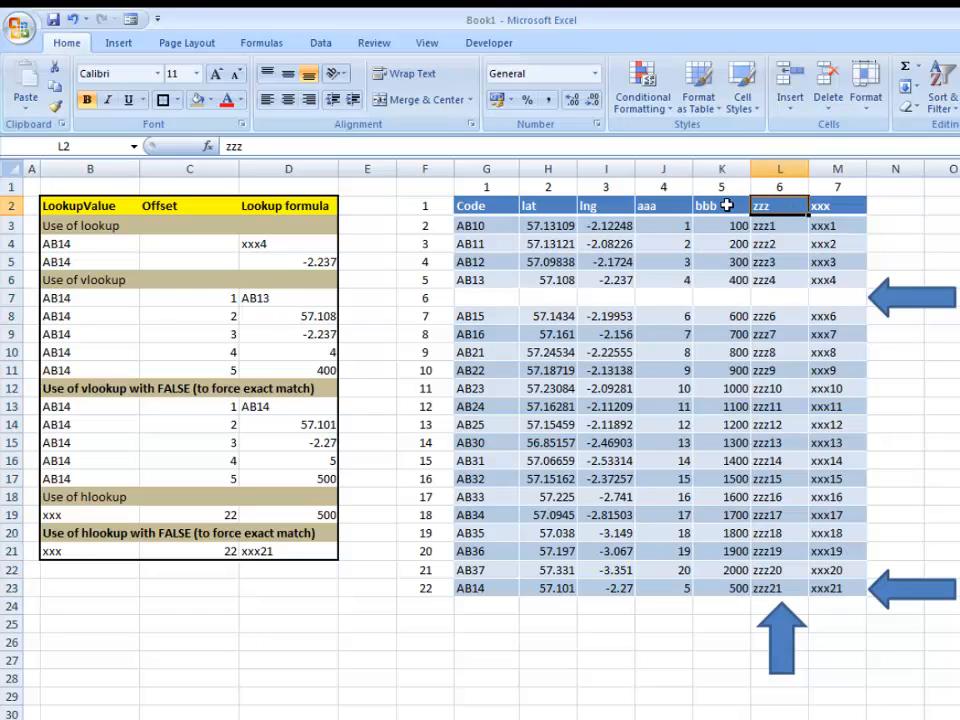
pyautogui.moveTo(727, 205); pyautogui.dragTo(780, 206)
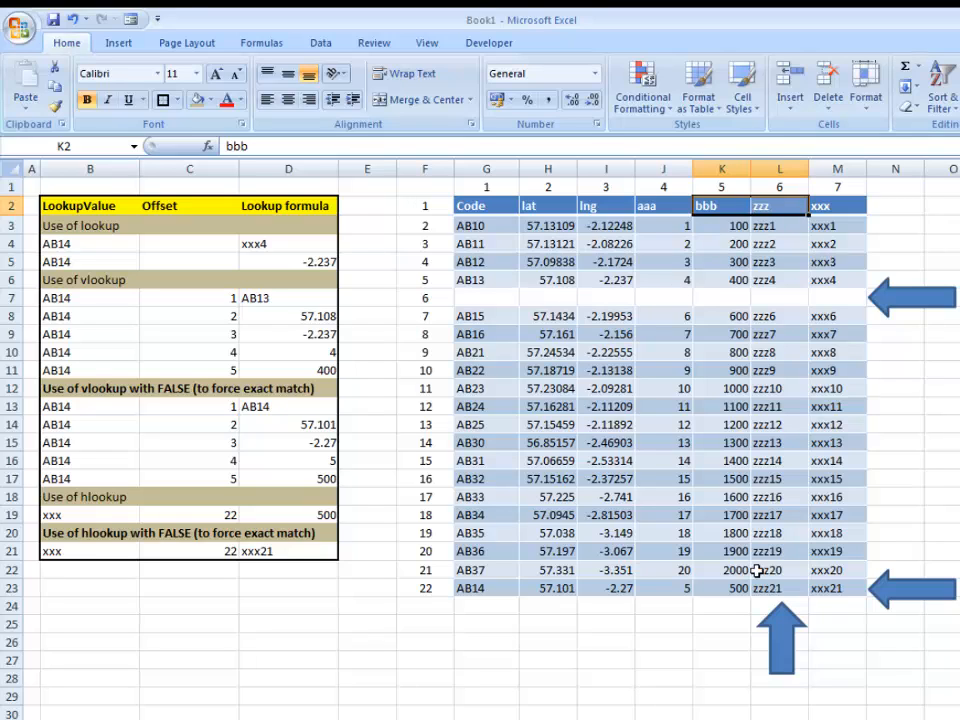
pyautogui.click(731, 587)
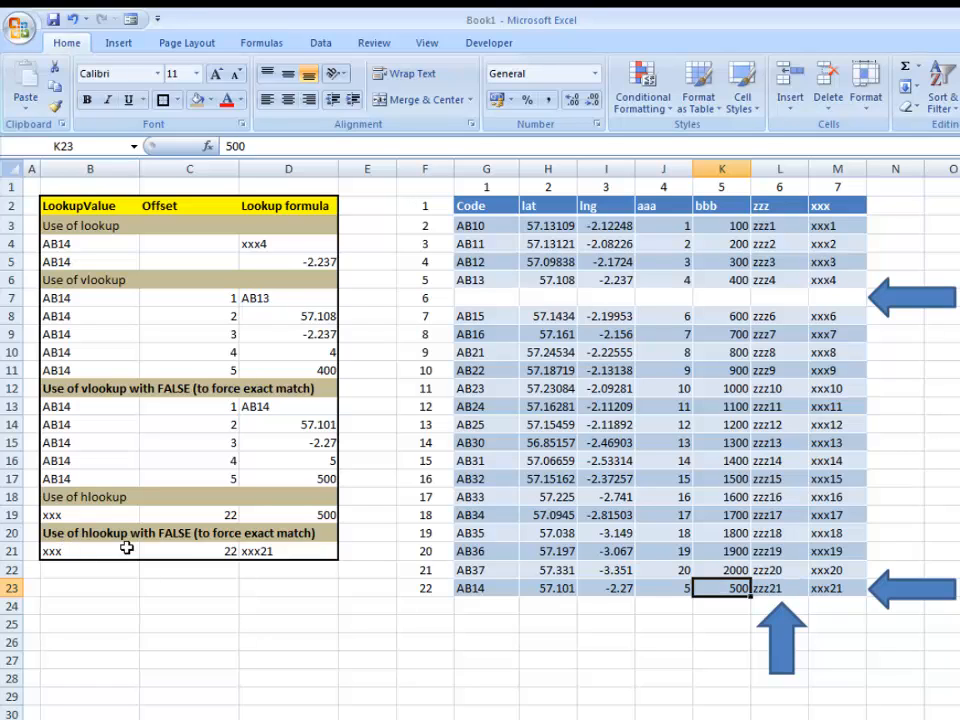
# Examine the exact-match HLOOKUP formula in D21 against M23 and review the headings of both FALSE sections
pyautogui.click(280, 550)
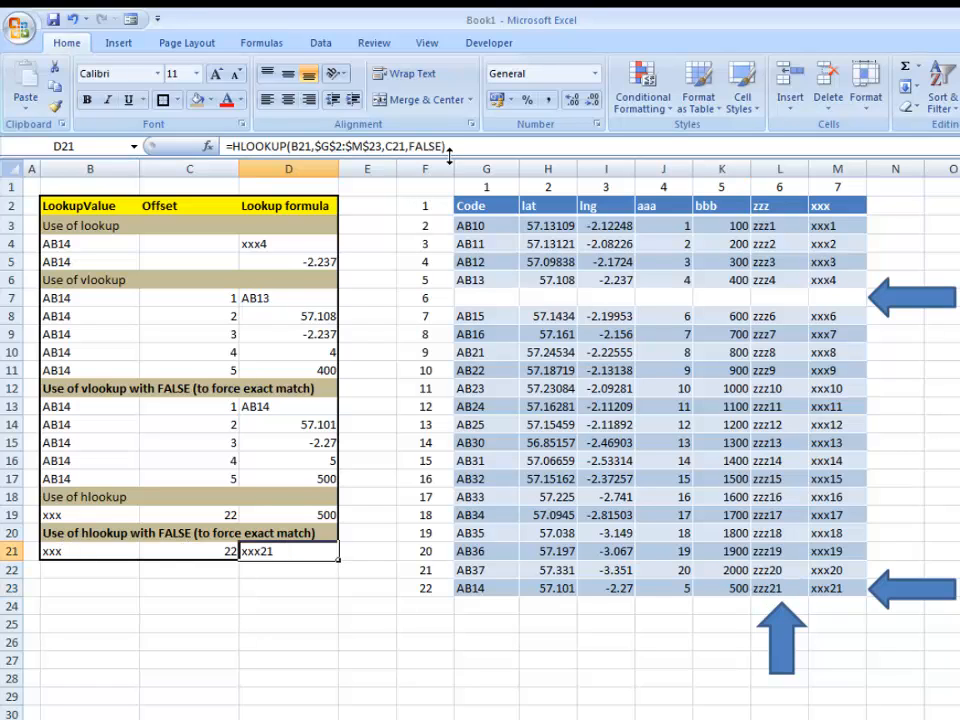
pyautogui.click(826, 590)
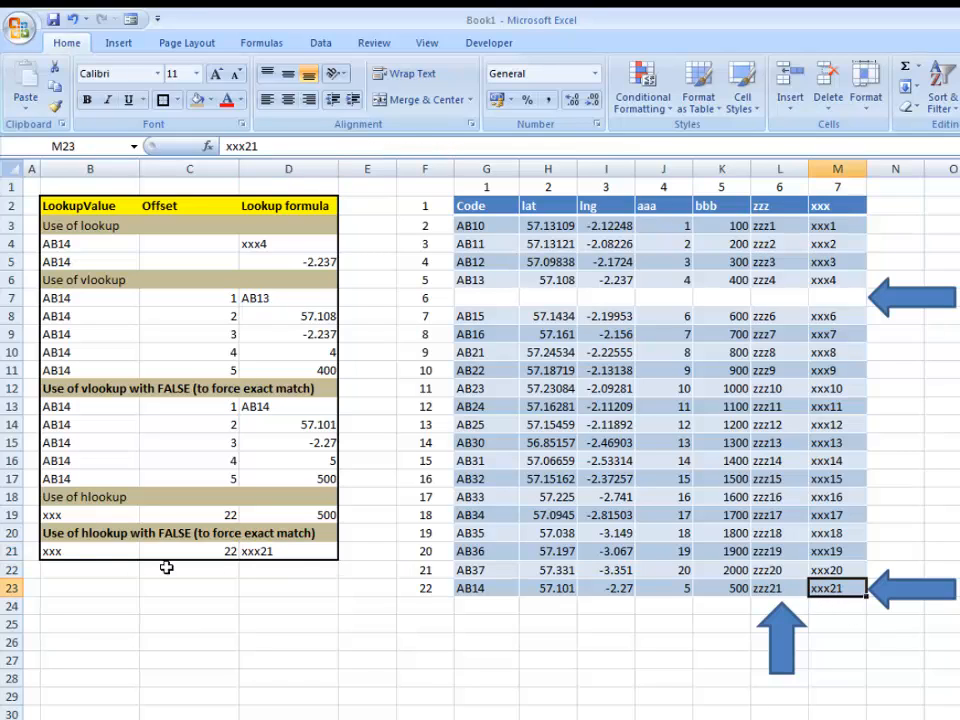
pyautogui.moveTo(60, 535); pyautogui.dragTo(340, 537)
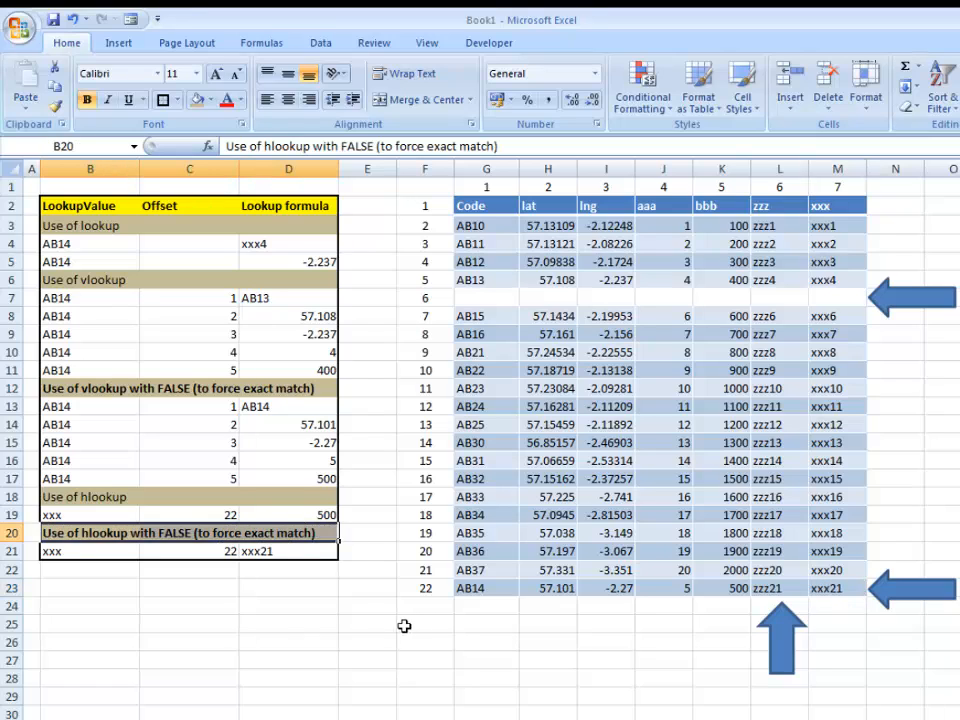
pyautogui.moveTo(65, 387); pyautogui.dragTo(330, 388)
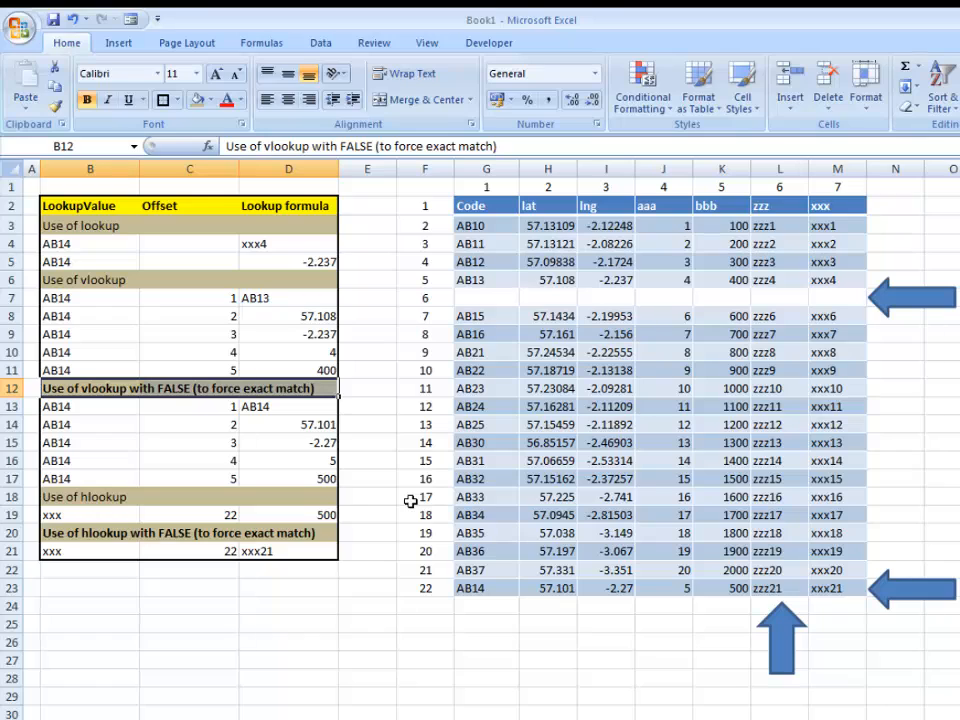